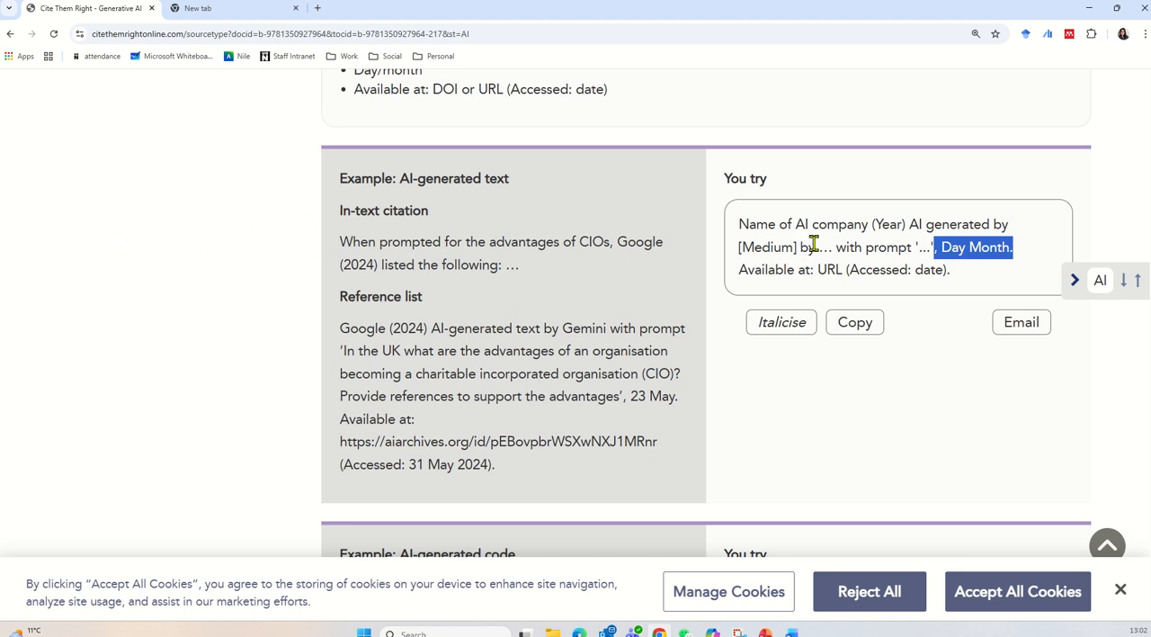
# Examine the AI-generated text reference template, covering the AI company name, year, medium and prompt parts.
pyautogui.moveTo(869, 225); pyautogui.dragTo(734, 225)
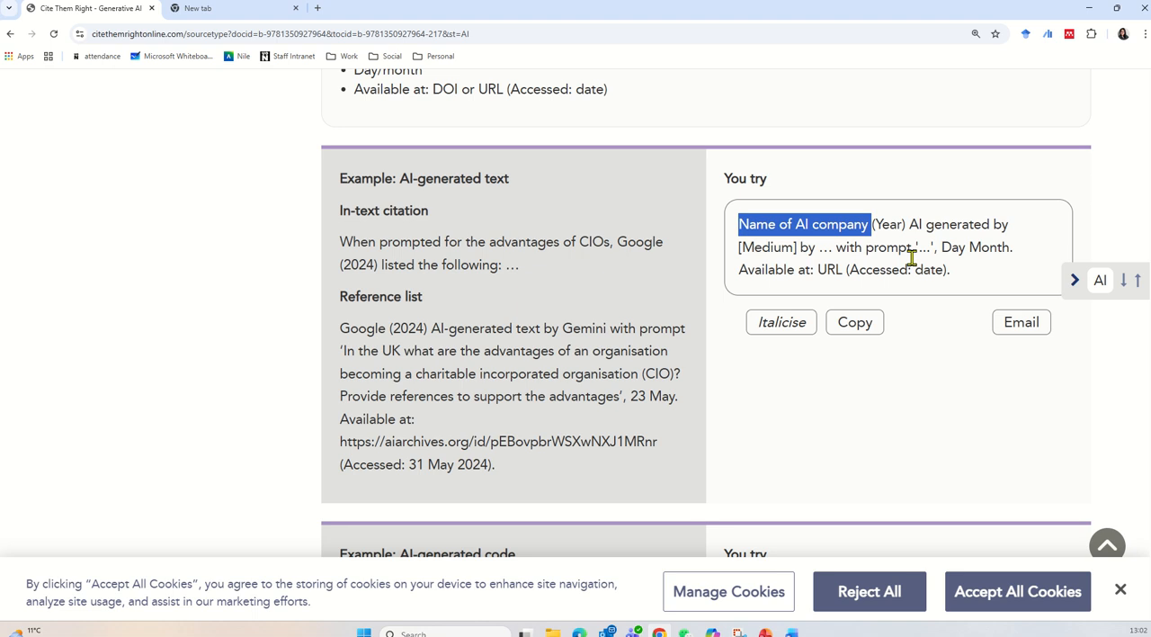
pyautogui.click(902, 224)
pyautogui.doubleClick(902, 224)
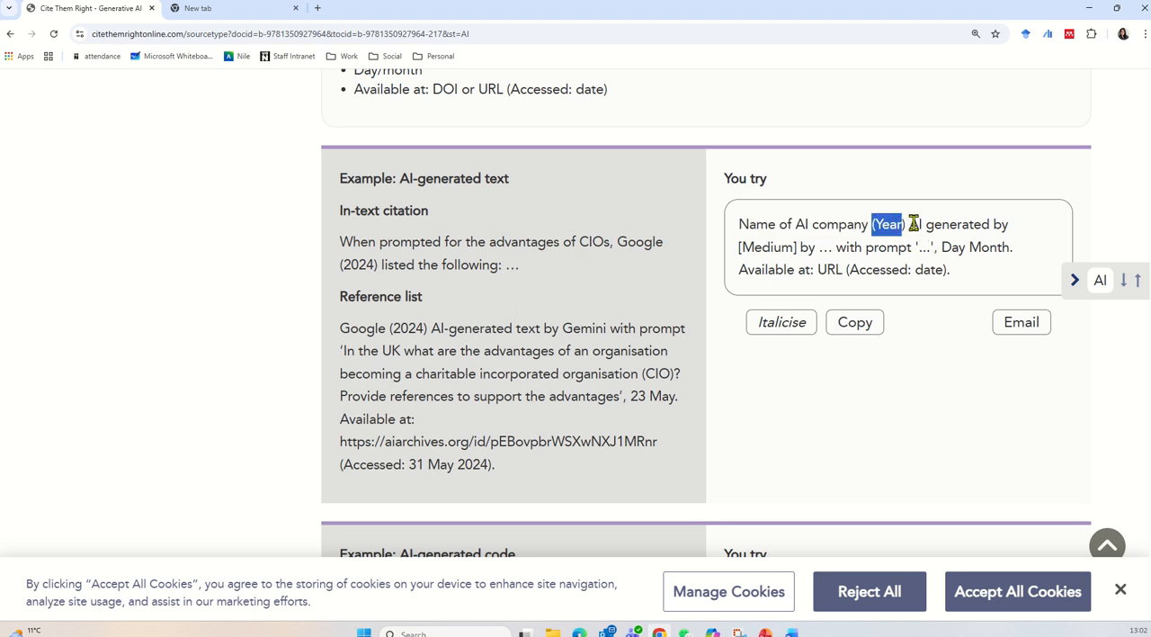
pyautogui.moveTo(910, 224); pyautogui.dragTo(769, 252)
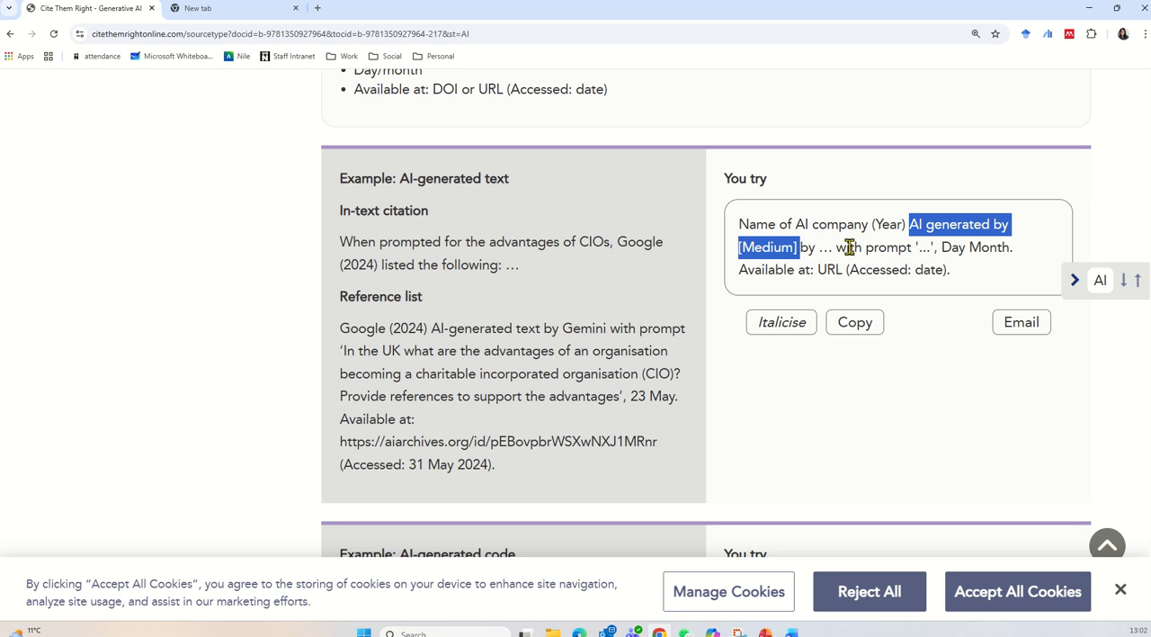
pyautogui.moveTo(849, 248); pyautogui.dragTo(938, 248)
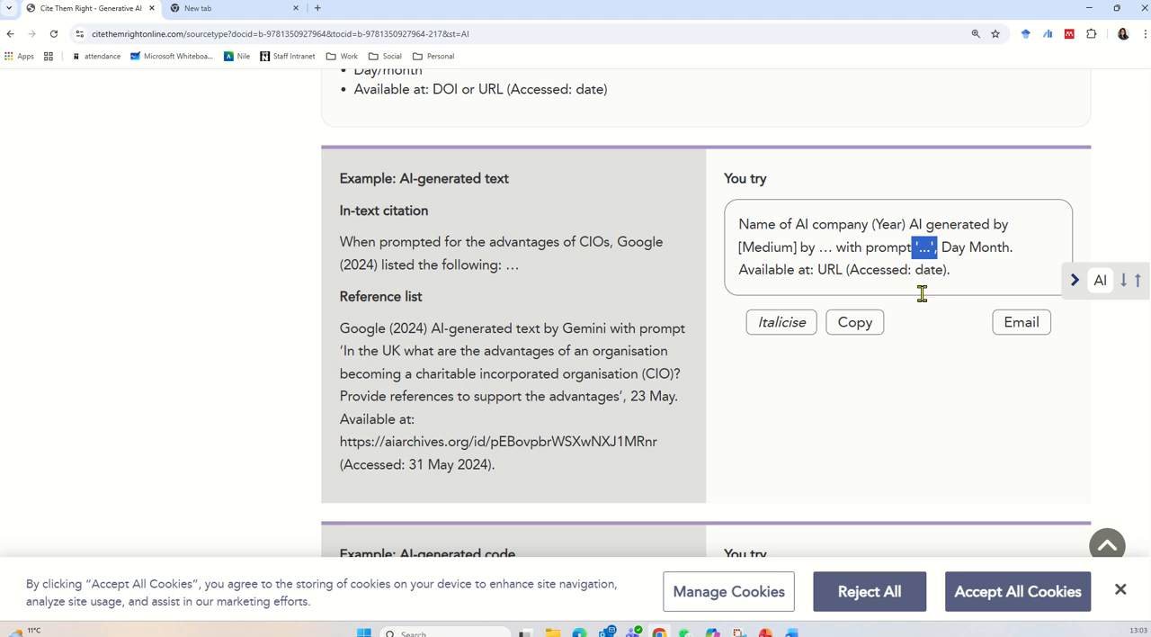
# Ask Google in AI Mode "which tool is the most popular referencing tool for undergraduates".
pyautogui.click(206, 18)
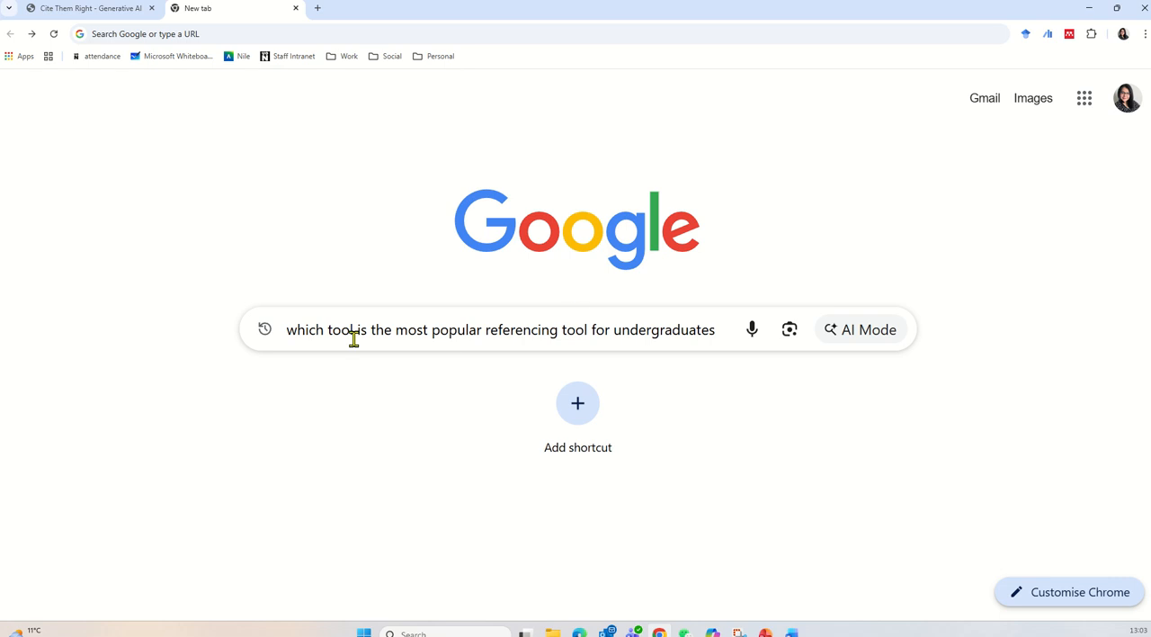
pyautogui.click(863, 334)
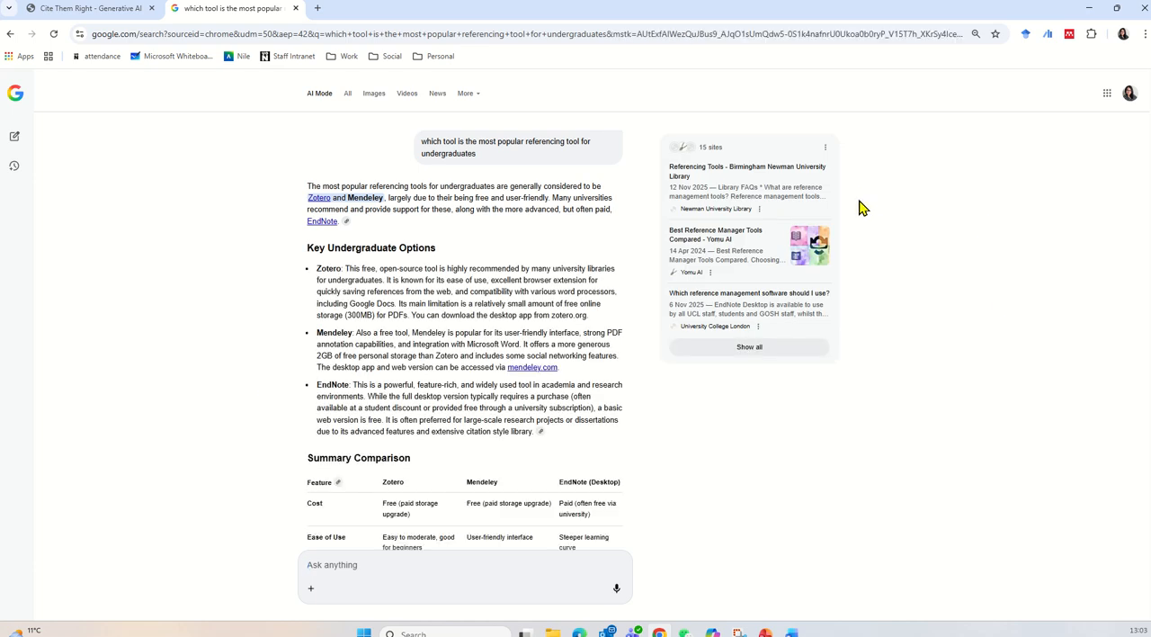
# Save the AI answer page to My Library in Mendeley and open the new reference's details in the library.
pyautogui.click(1070, 36)
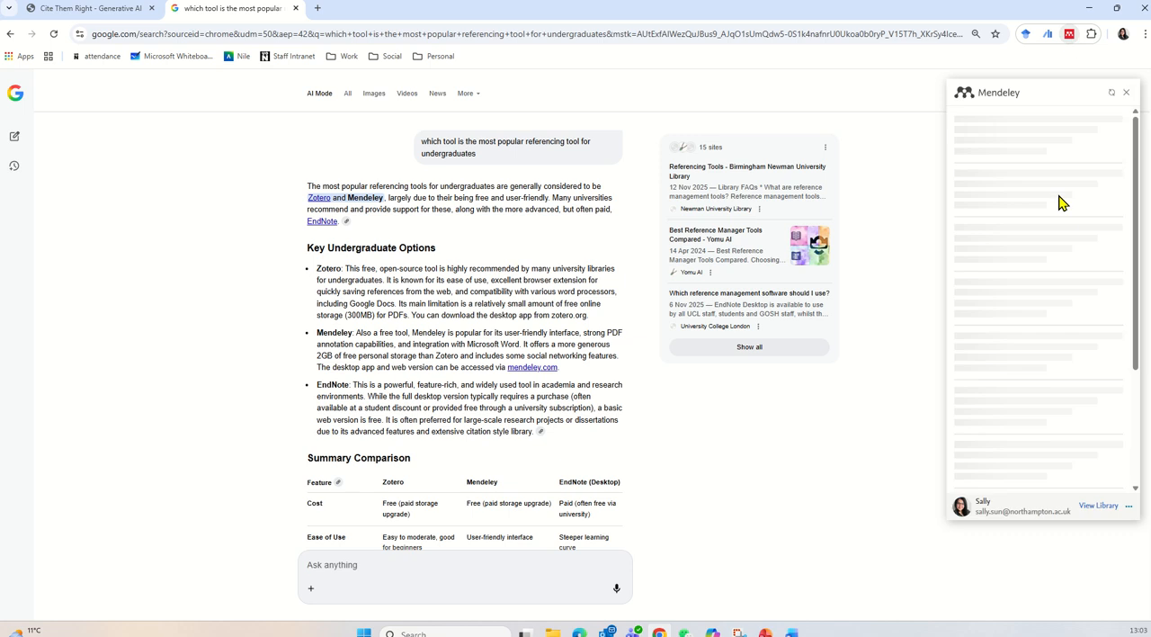
pyautogui.click(1114, 133)
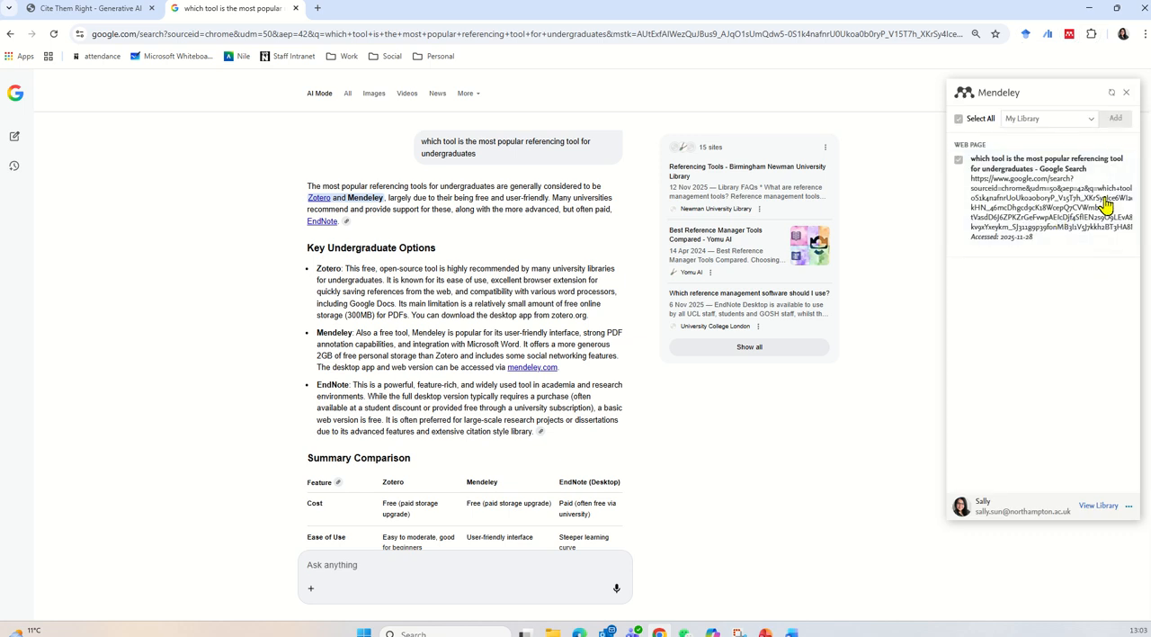
pyautogui.click(1095, 506)
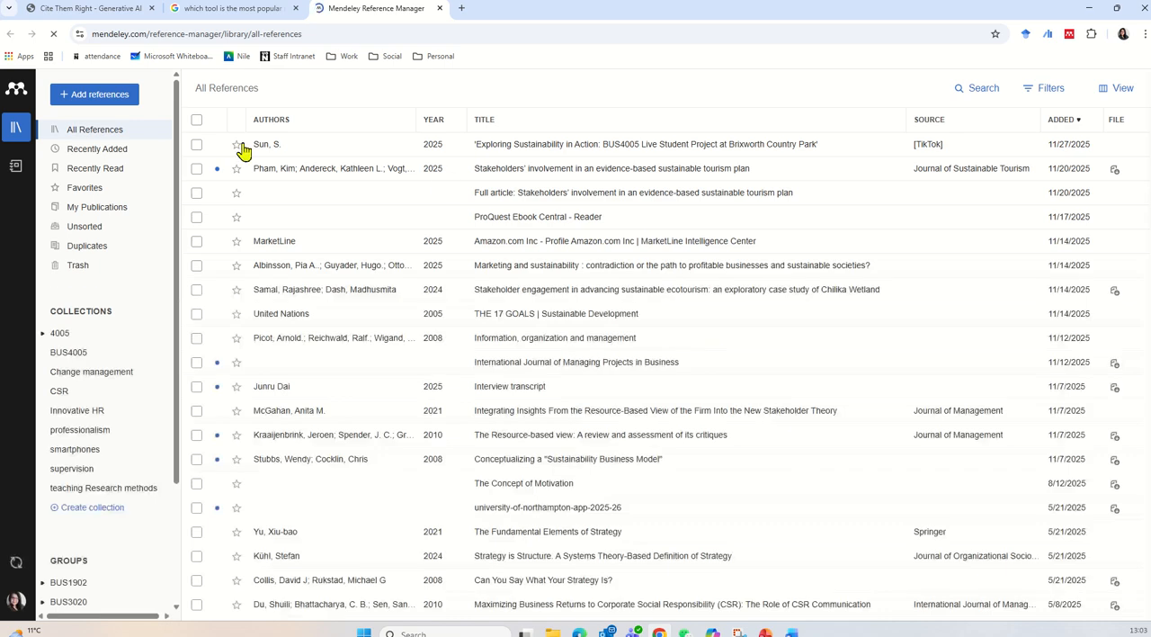
pyautogui.click(509, 152)
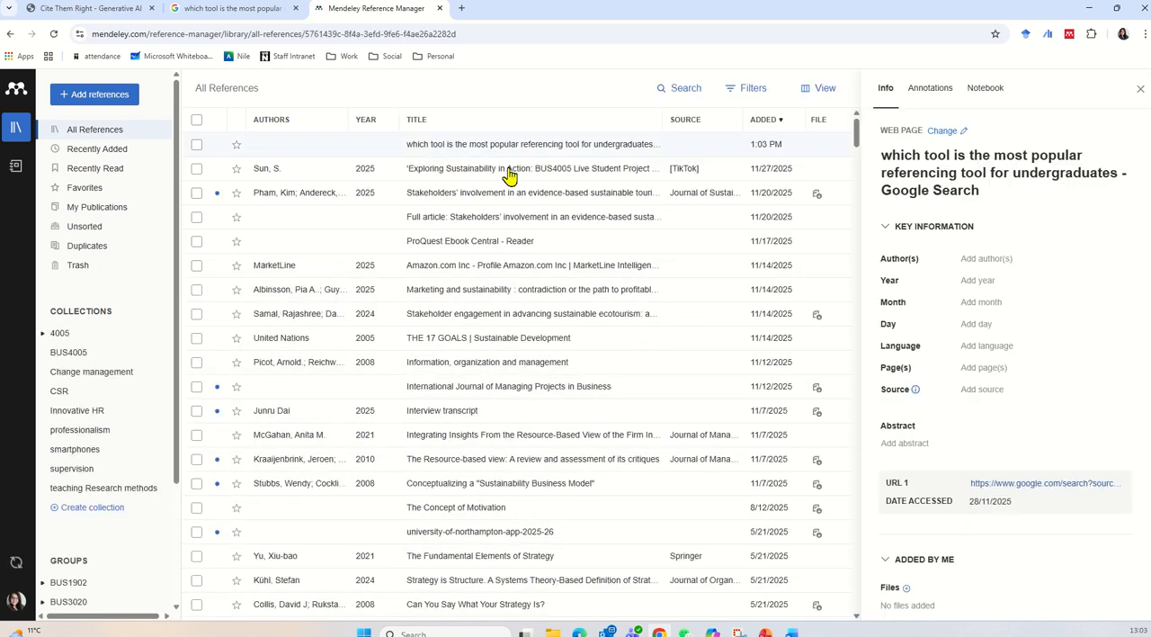
# Copy "AI generated by [Medium] by … with prompt '" from the Cite Them Right template to the start of the Mendeley reference's title.
pyautogui.click(884, 160)
pyautogui.click(102, 17)
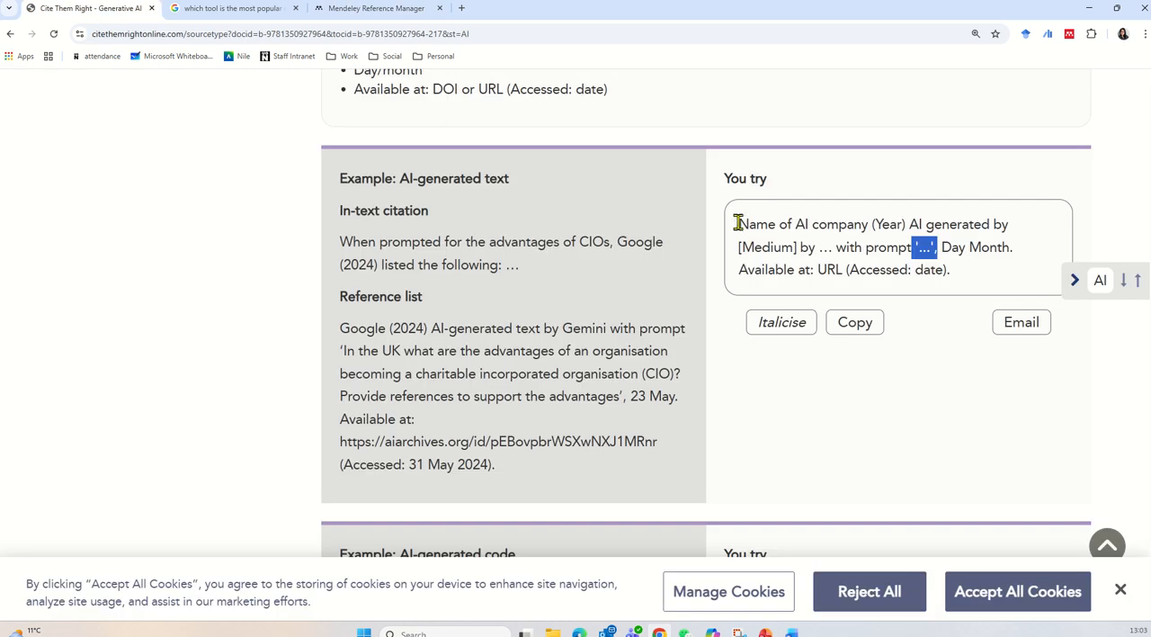
pyautogui.click(900, 246)
pyautogui.moveTo(911, 227); pyautogui.dragTo(919, 250)
pyautogui.rightClick(874, 253)
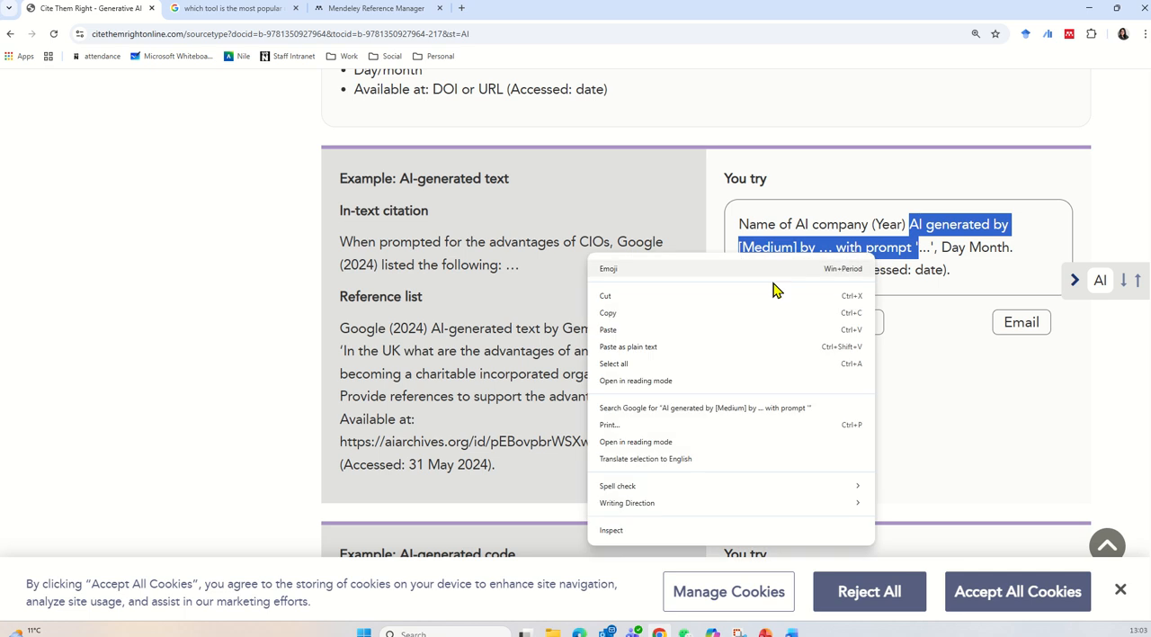
pyautogui.click(655, 313)
pyautogui.click(316, 16)
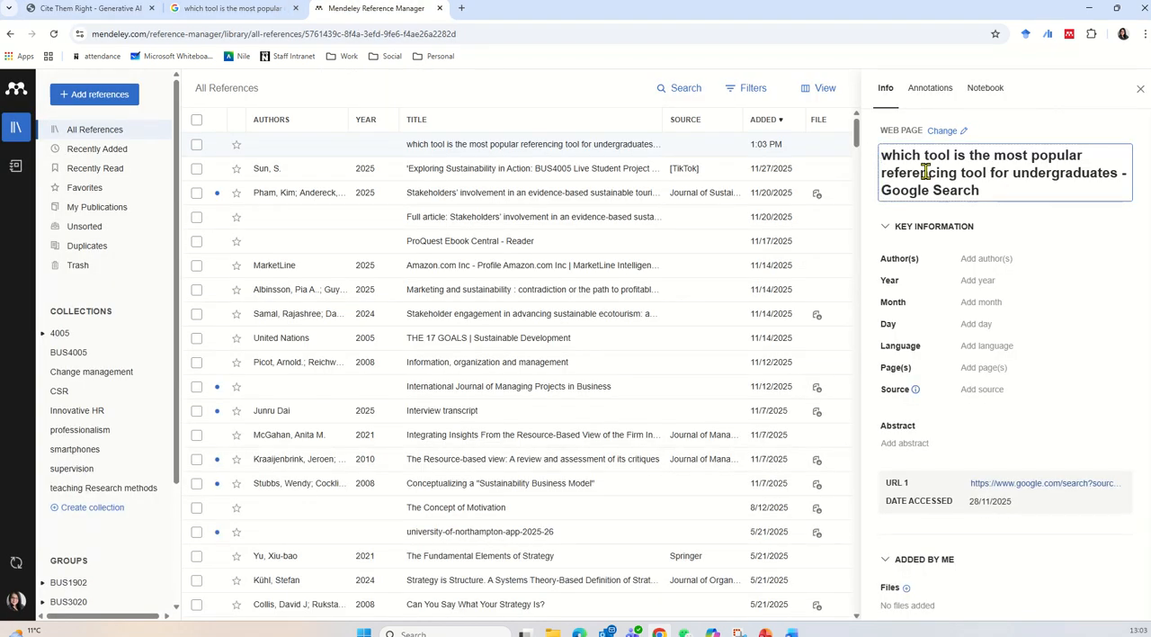
pyautogui.hotkey('ctrl', 'v')
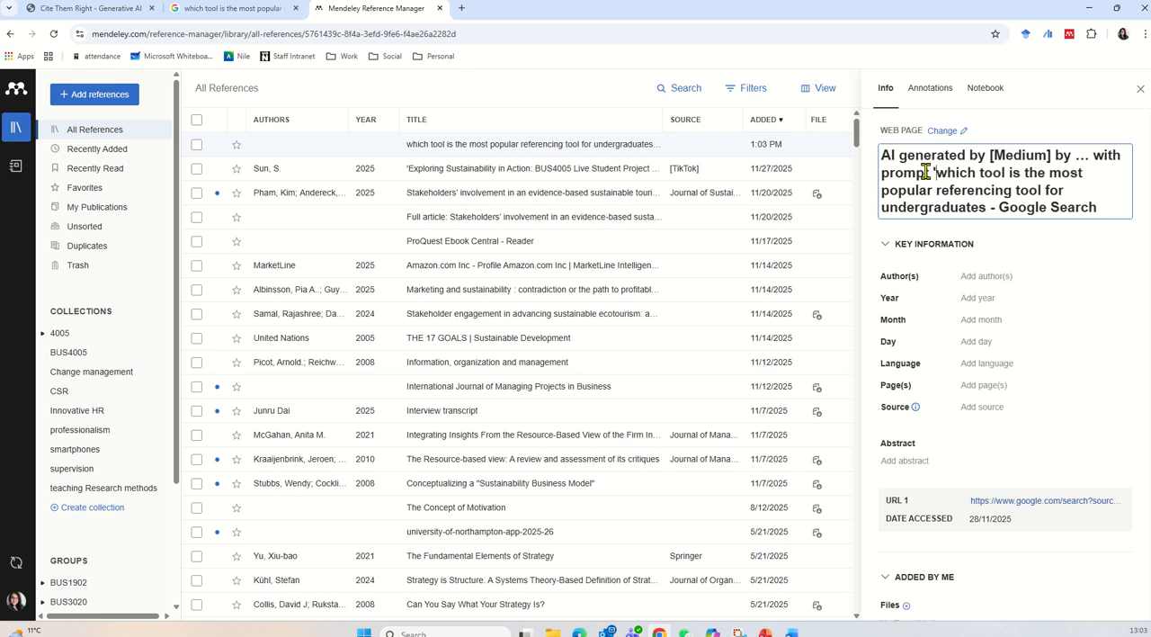
# Replace the title's "[Medium] by …" placeholder with "Google" and its "- Google Search" ending with a closing quotation mark.
pyautogui.press('BackSpace')
pyautogui.moveTo(1094, 155); pyautogui.dragTo(993, 155)
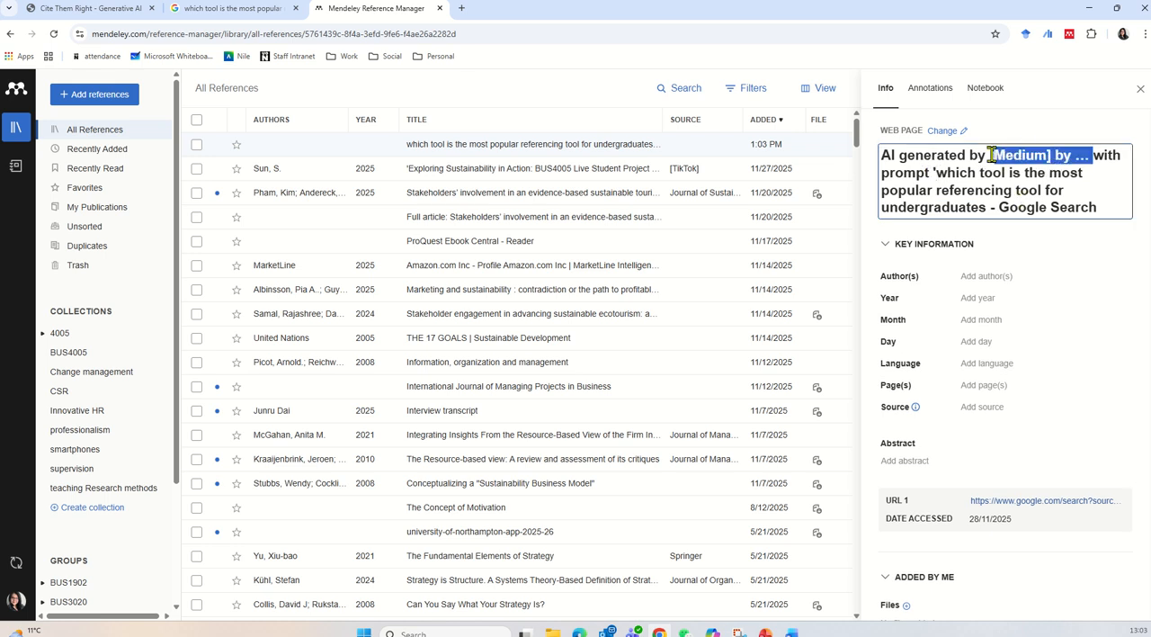
pyautogui.press('BackSpace')
pyautogui.write('Goog')
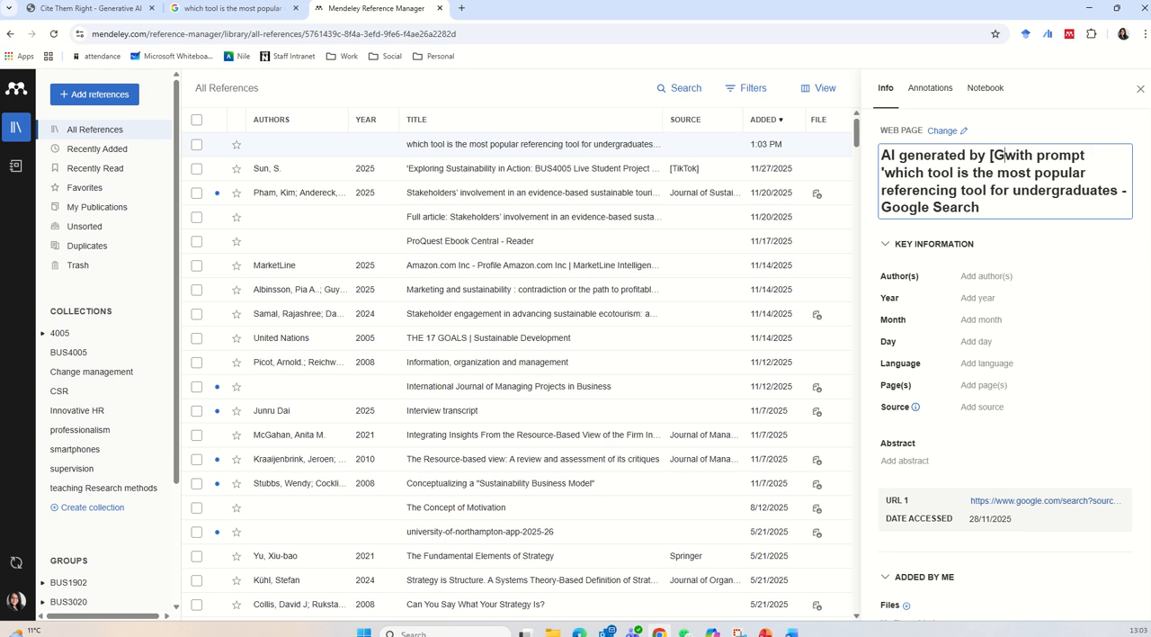
pyautogui.press('BackSpace')
pyautogui.press('BackSpace')
pyautogui.press('BackSpace')
pyautogui.press('BackSpace')
pyautogui.press('BackSpace')
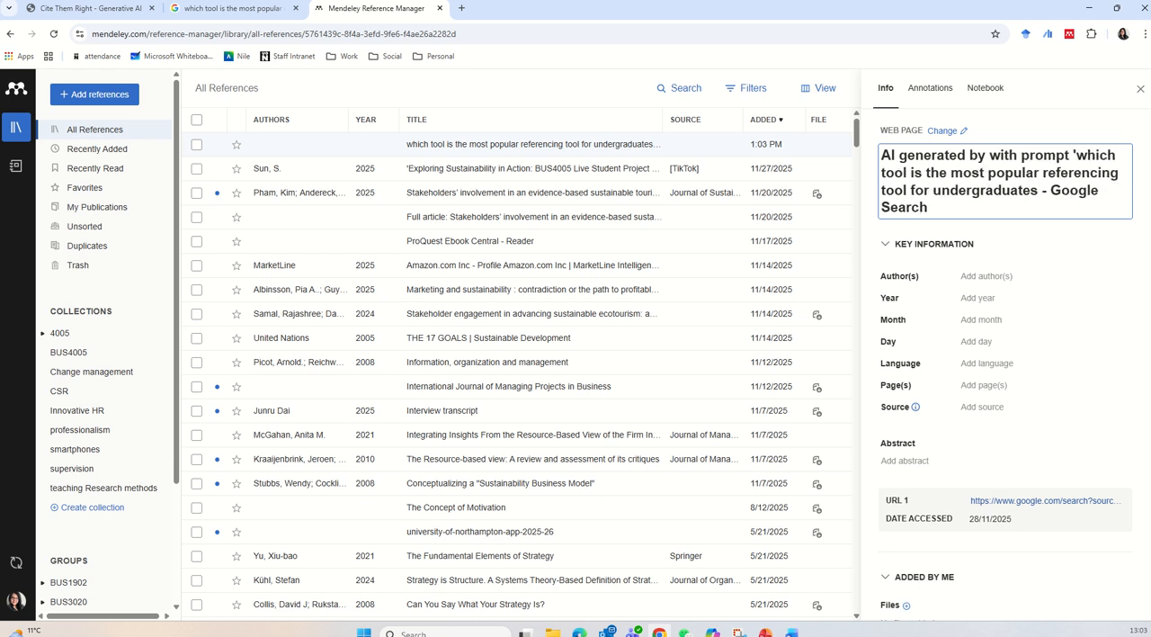
pyautogui.write('Google')
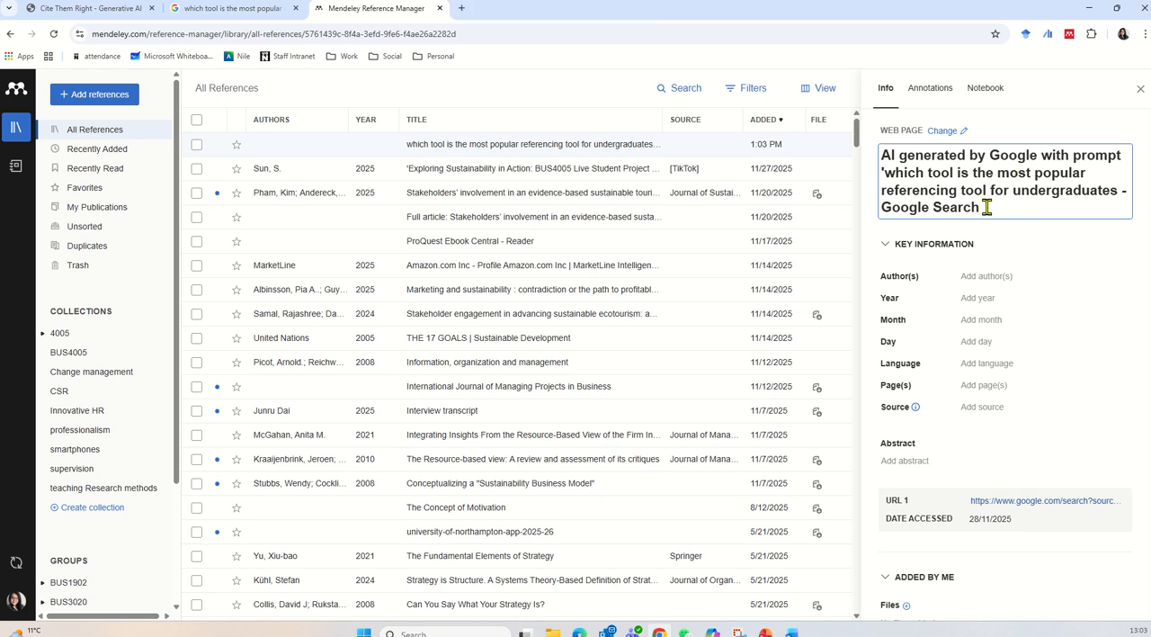
pyautogui.moveTo(986, 207); pyautogui.dragTo(1126, 190)
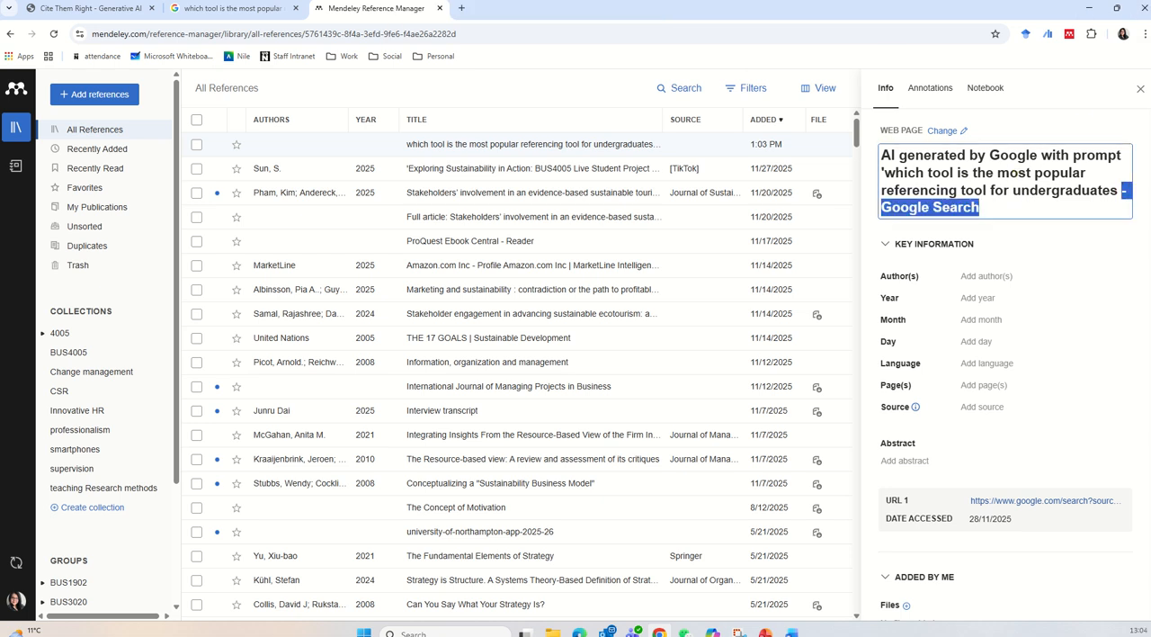
pyautogui.press('BackSpace')
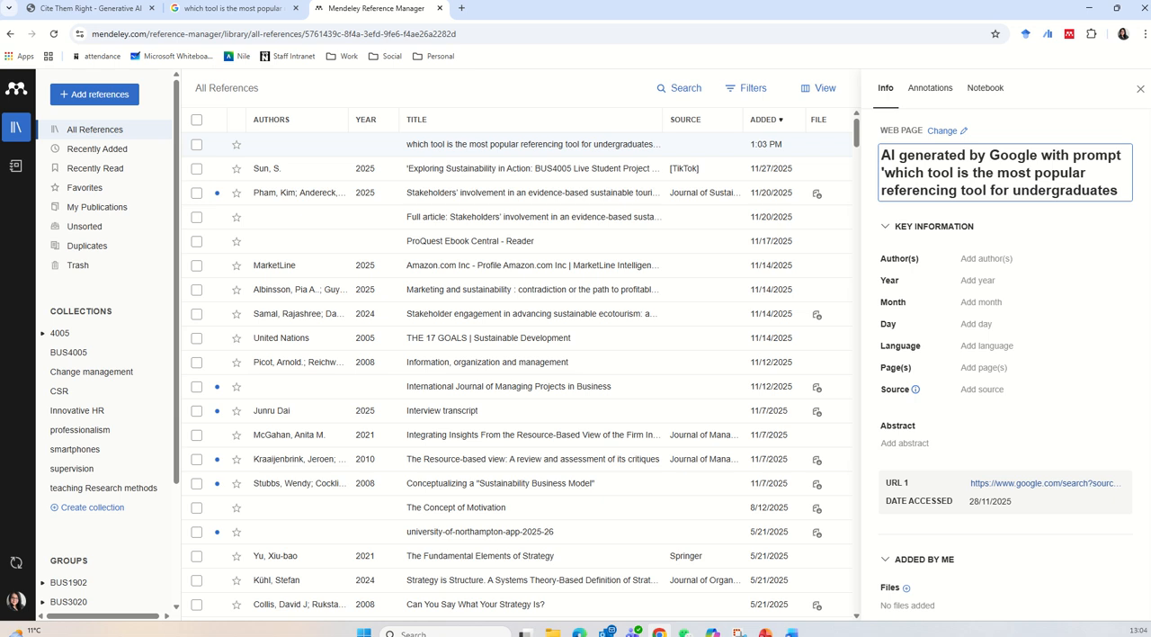
# Append the template's ", Day Month." part to the reference title and fill it in as "28 Nov".
pyautogui.click(94, 8)
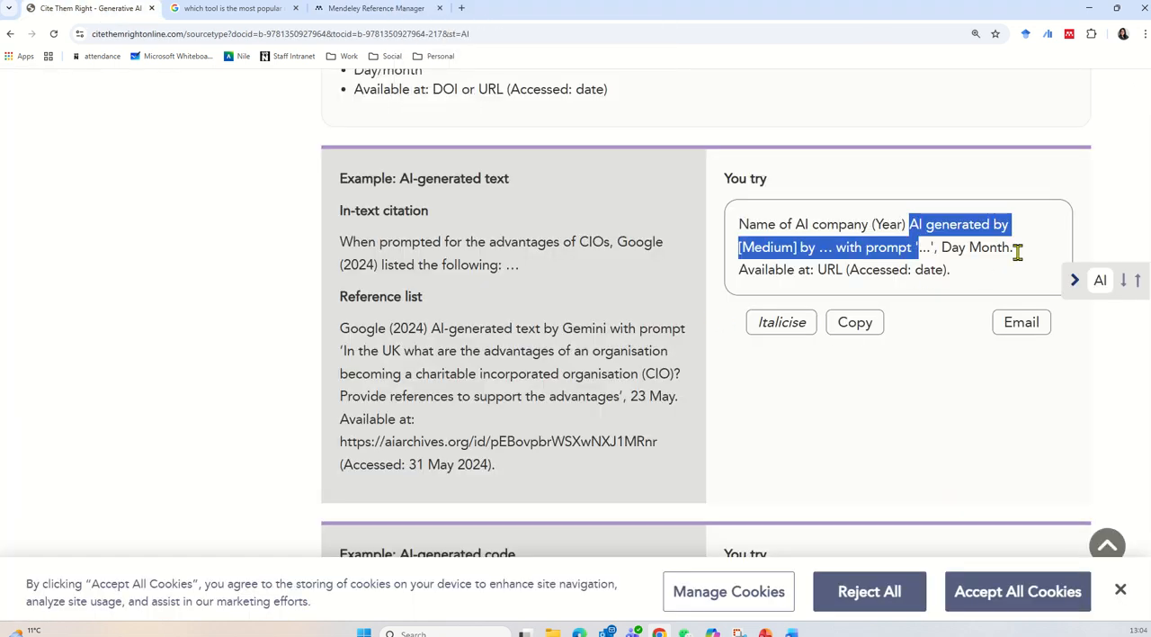
pyautogui.moveTo(1017, 251); pyautogui.dragTo(946, 248)
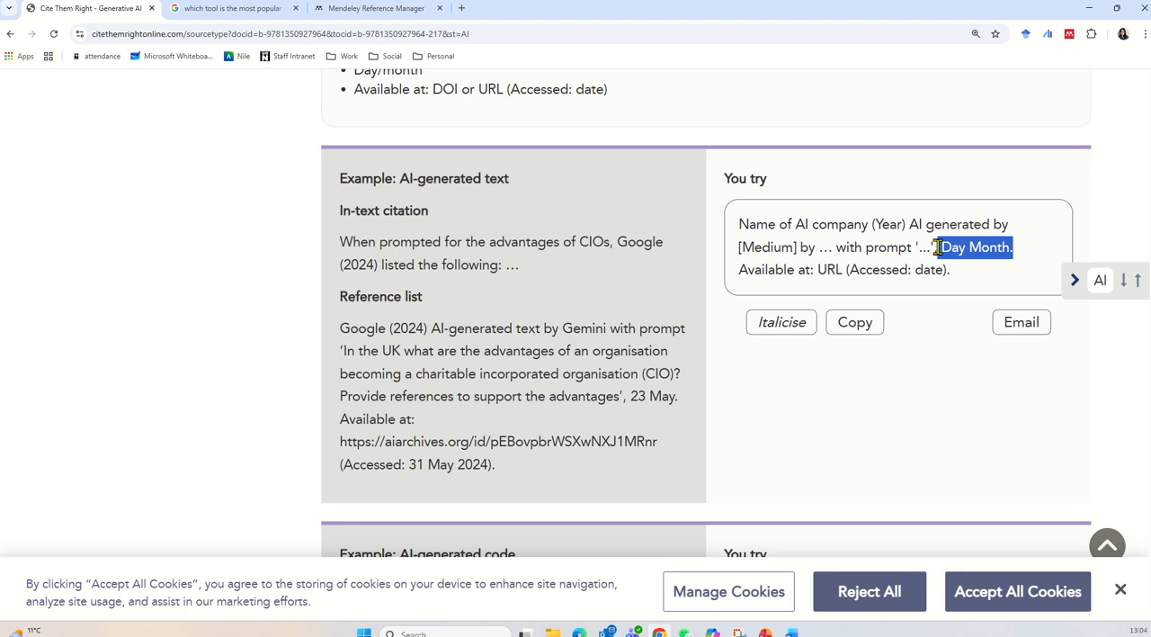
pyautogui.moveTo(1019, 249); pyautogui.dragTo(944, 250)
pyautogui.rightClick(944, 250)
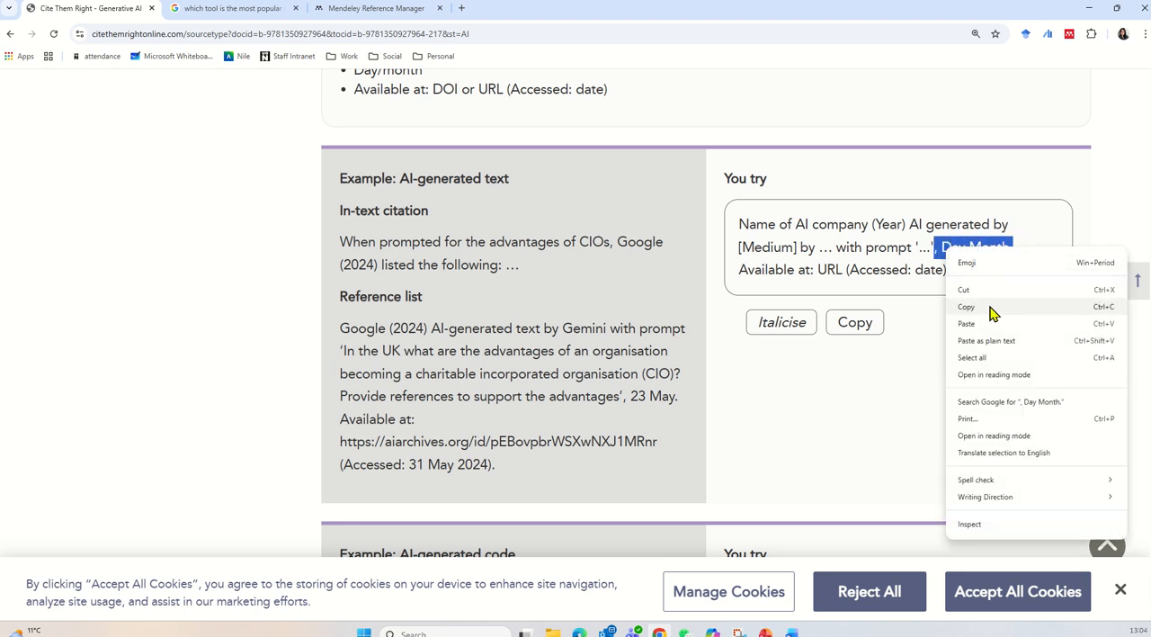
pyautogui.click(989, 308)
pyautogui.click(324, 16)
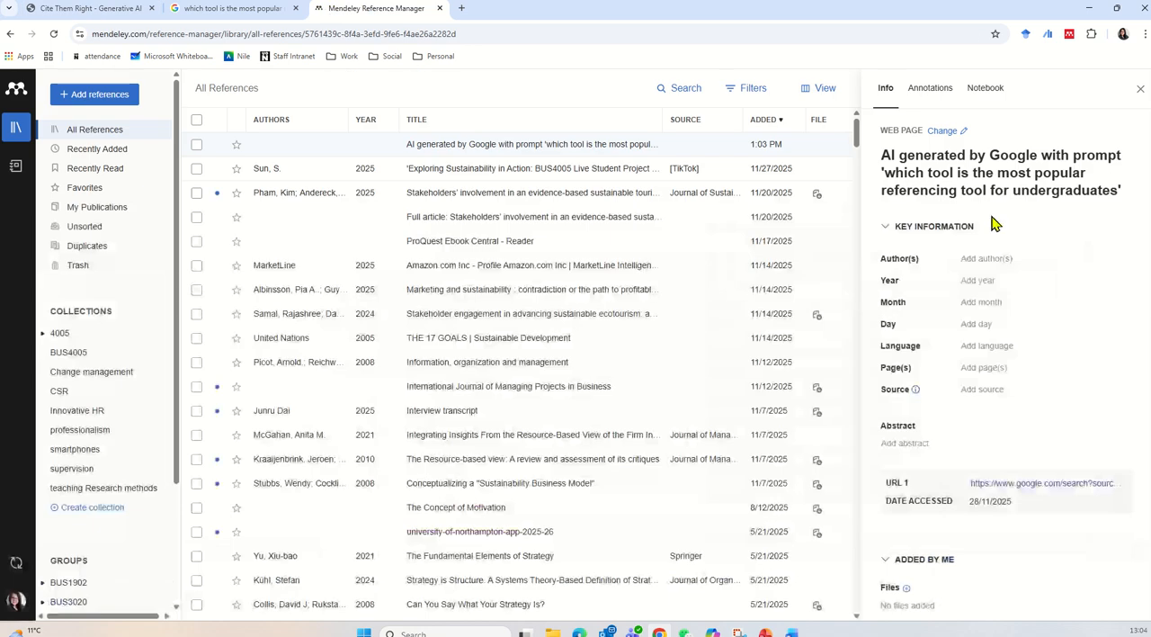
pyautogui.click(994, 189)
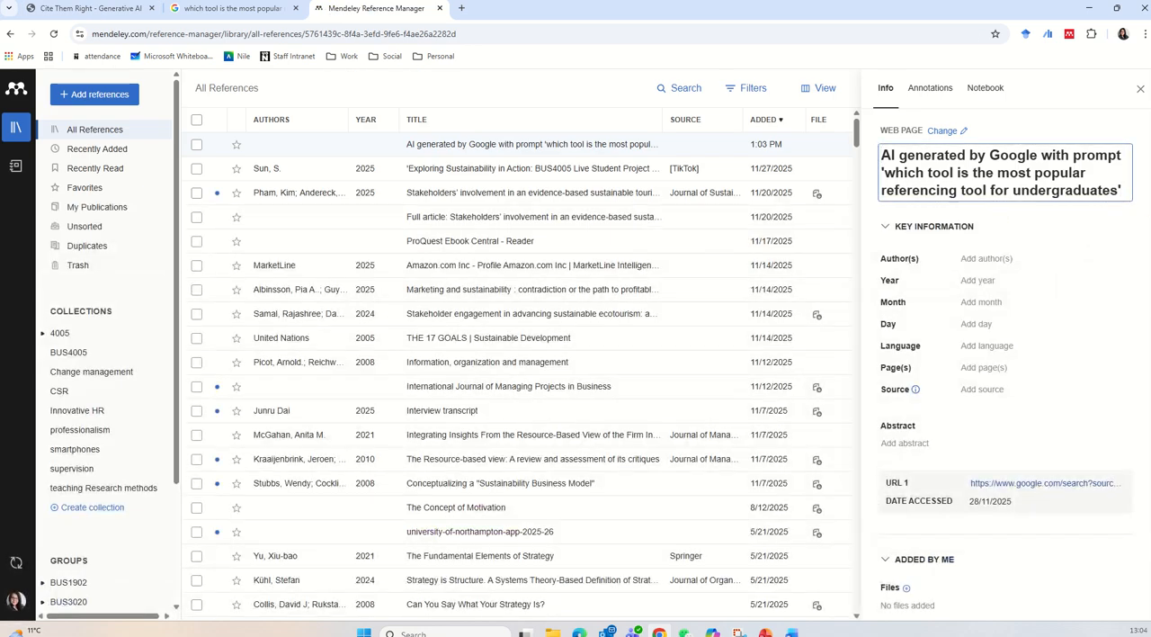
pyautogui.hotkey('ctrl', 'v')
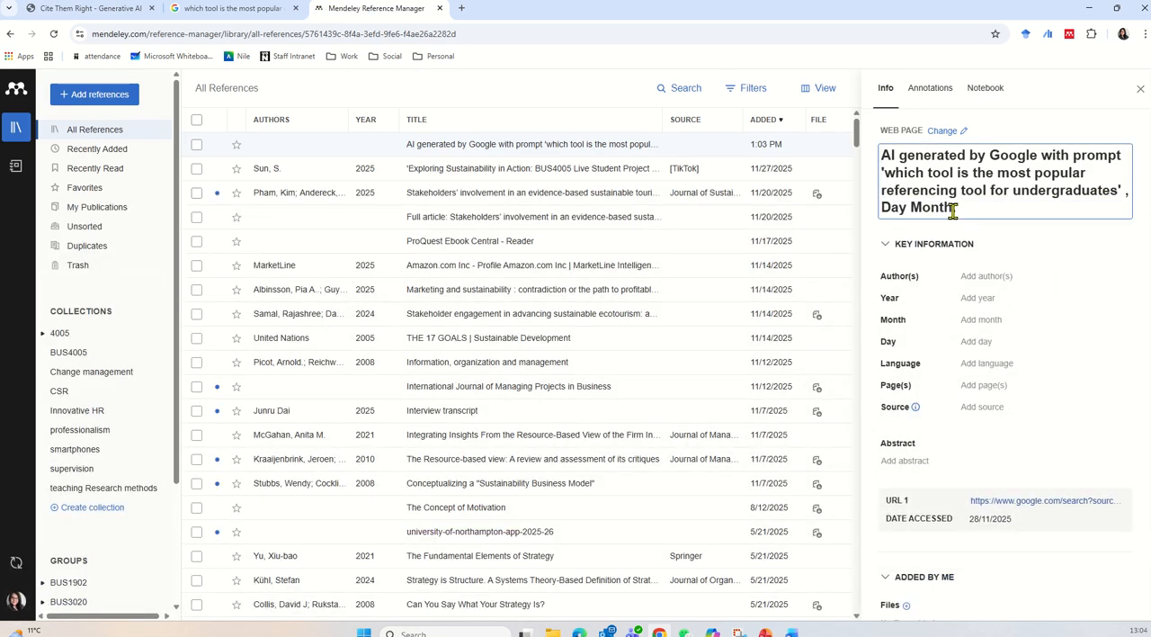
pyautogui.moveTo(952, 208); pyautogui.dragTo(882, 209)
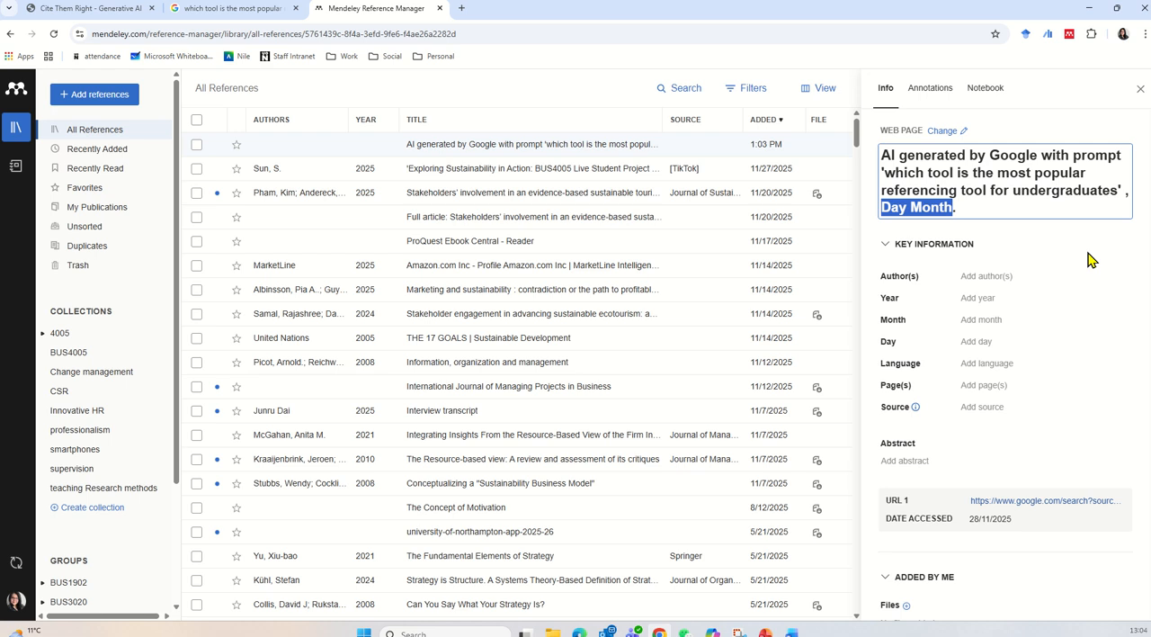
pyautogui.write('28 Nov.')
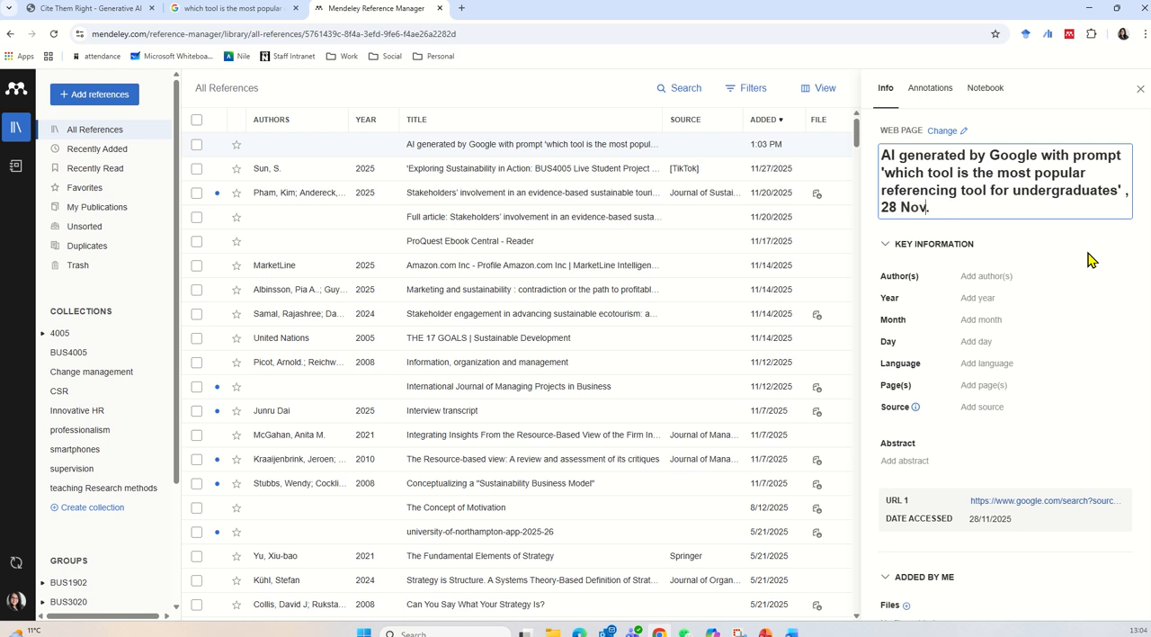
# Set the reference's author to "Google AI".
pyautogui.click(1021, 277)
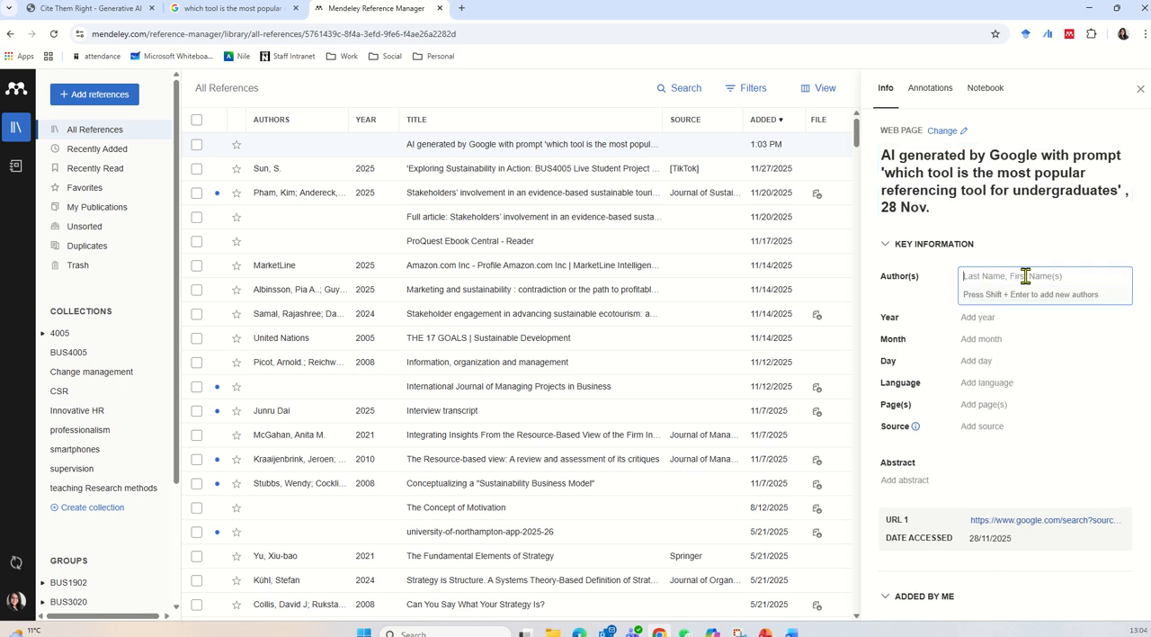
pyautogui.write('Googl')
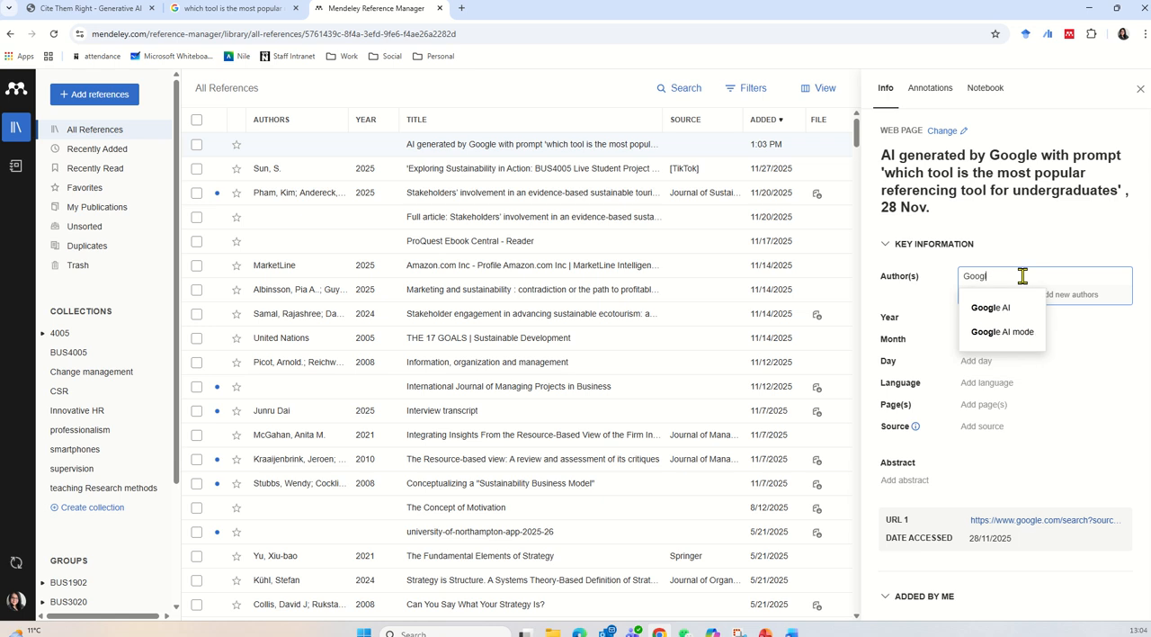
pyautogui.write('e AI')
pyautogui.click(1106, 233)
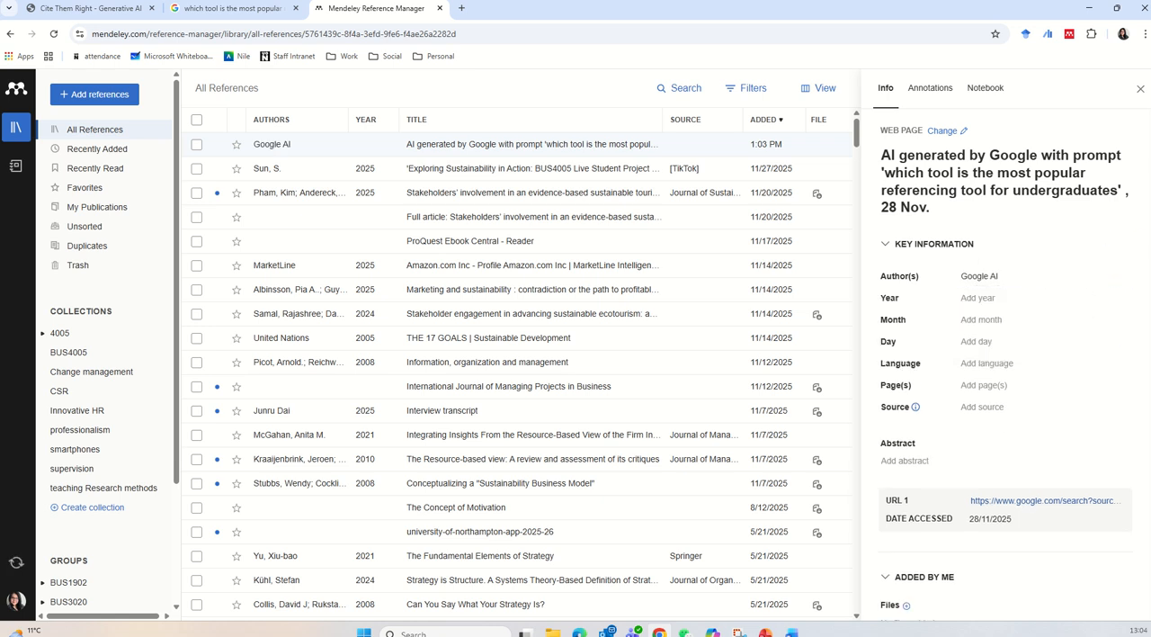
pyautogui.scroll(-3, 1023, 551)
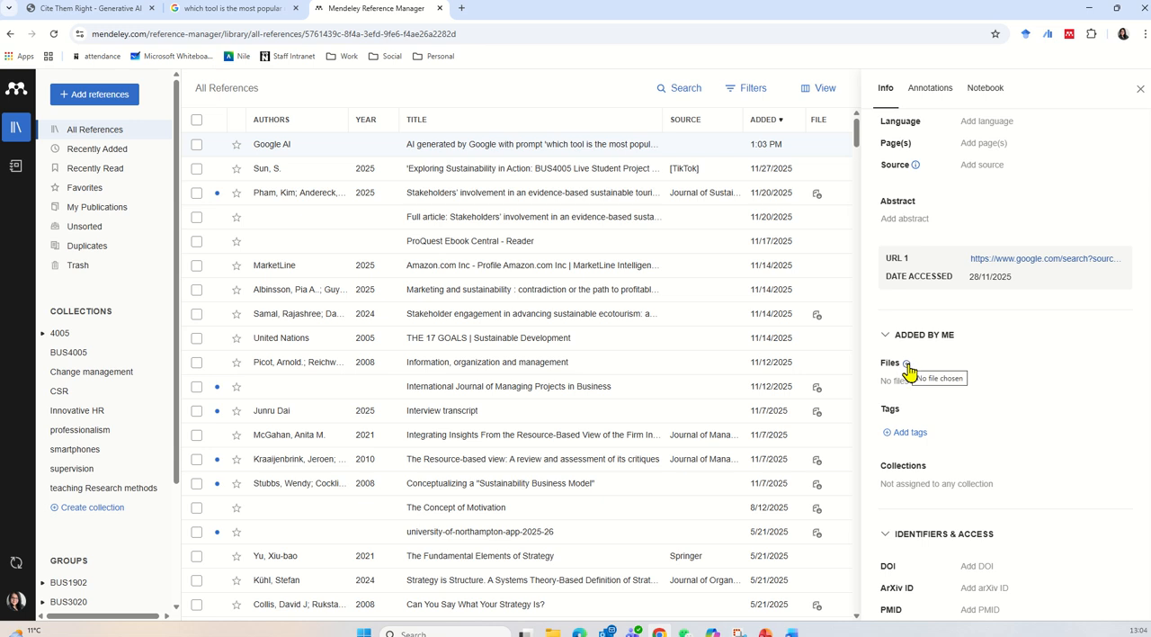
pyautogui.scroll(3, 1001, 385)
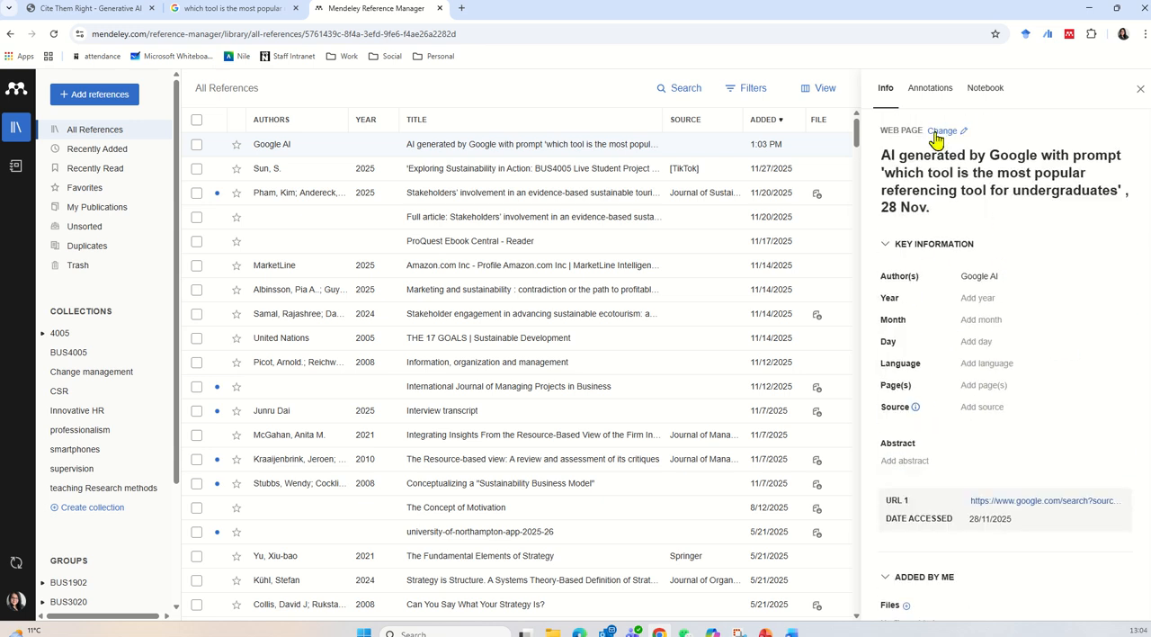
pyautogui.scroll(-2, 989, 445)
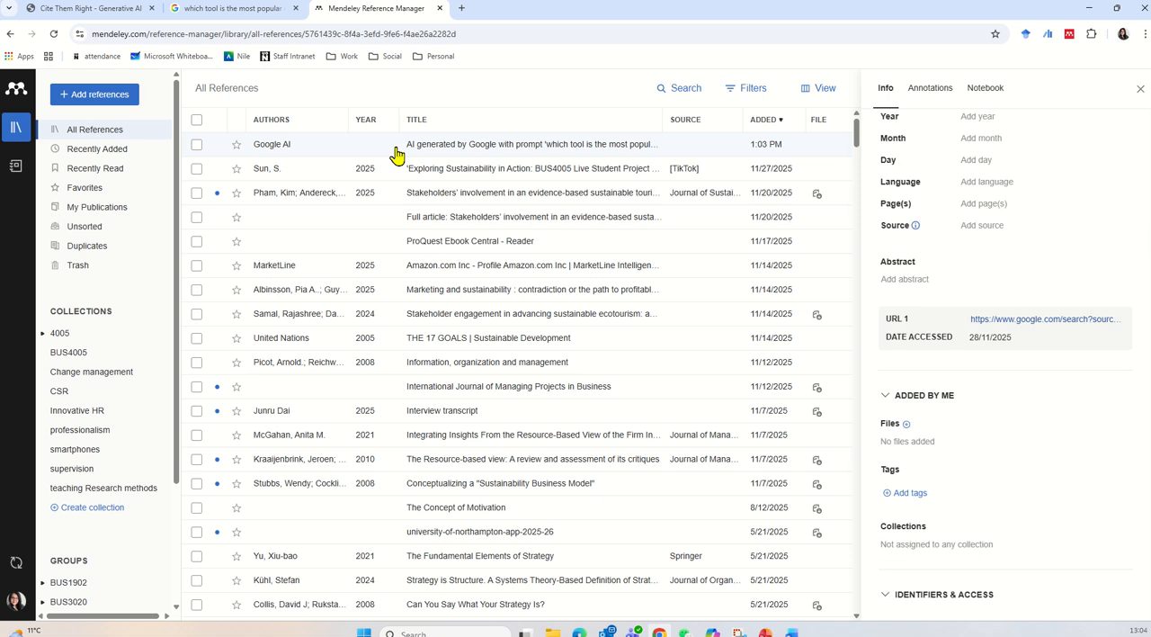
# Switch to the blank Word document, check the Mendeley Cite citation style, and insert a citation for the "AI generated by Google" reference.
pyautogui.moveTo(791, 631)
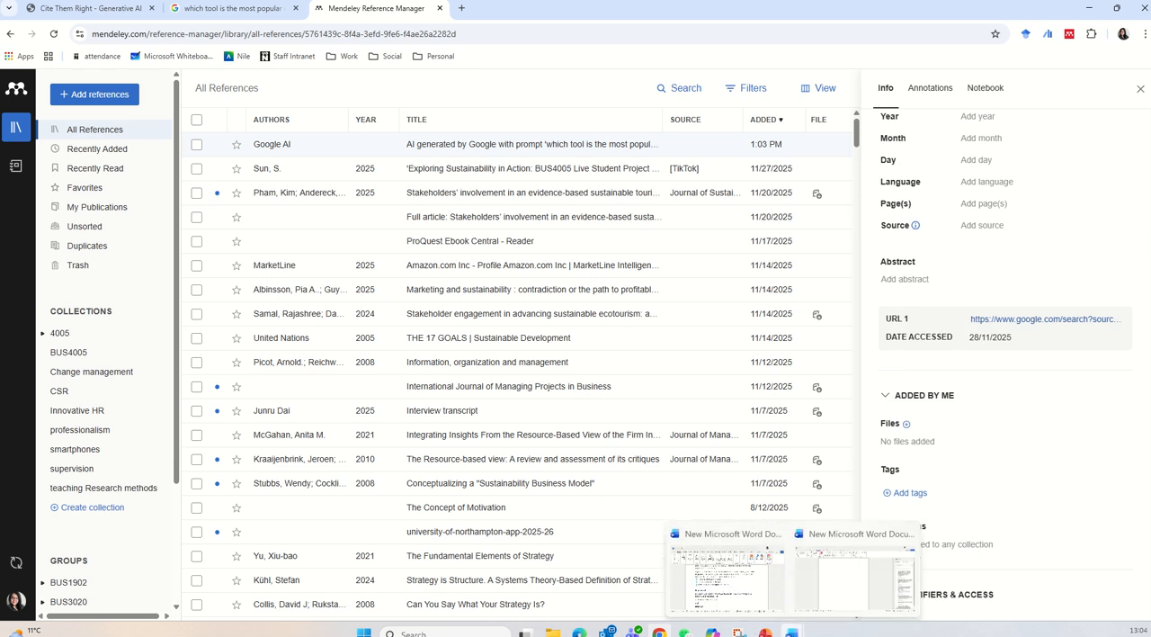
pyautogui.click(850, 589)
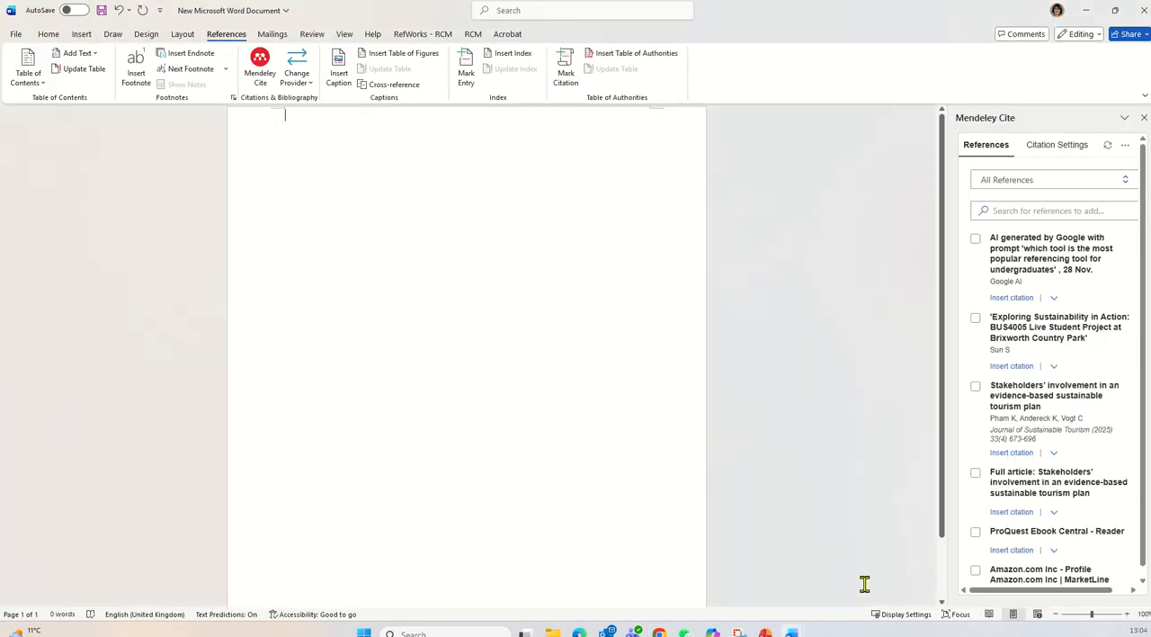
pyautogui.click(1057, 145)
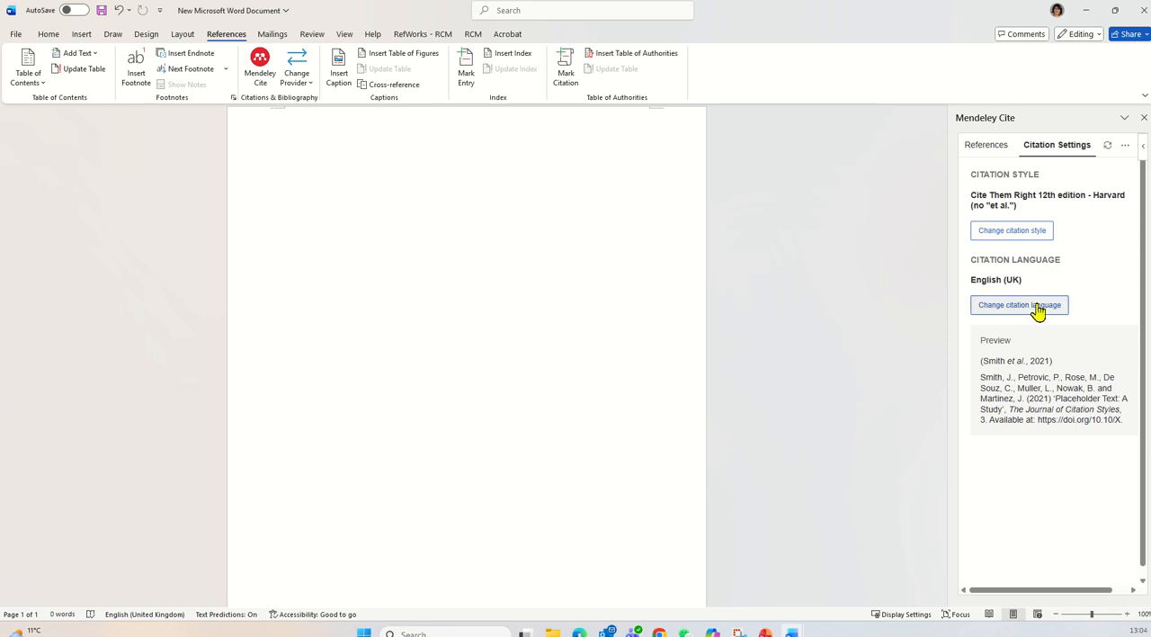
pyautogui.click(989, 144)
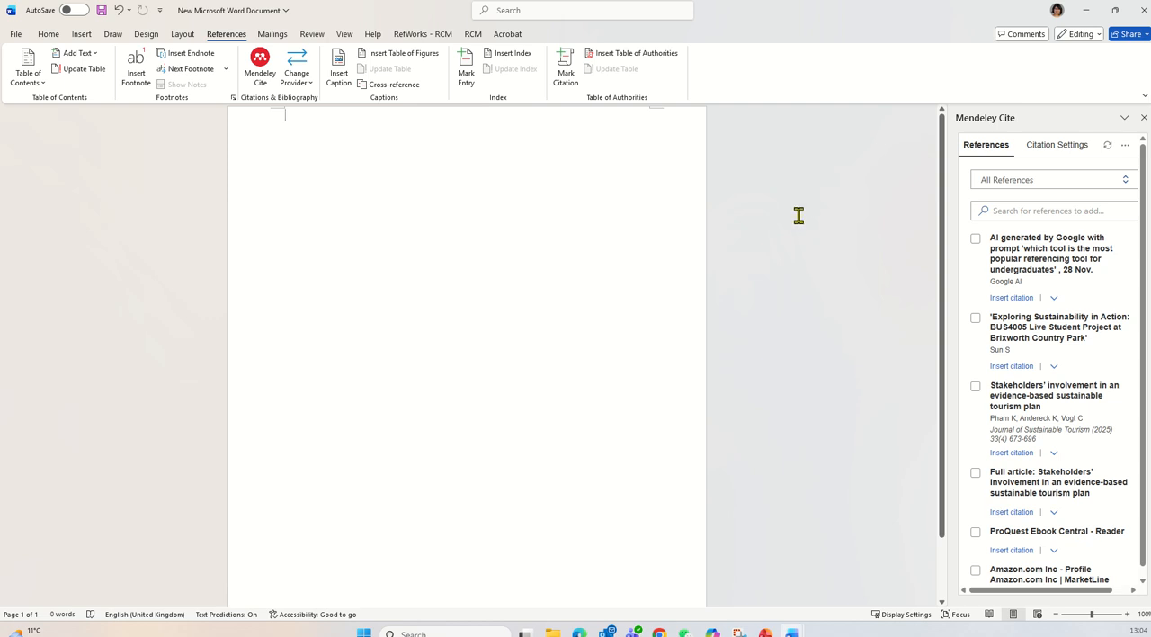
pyautogui.click(975, 239)
pyautogui.click(1004, 577)
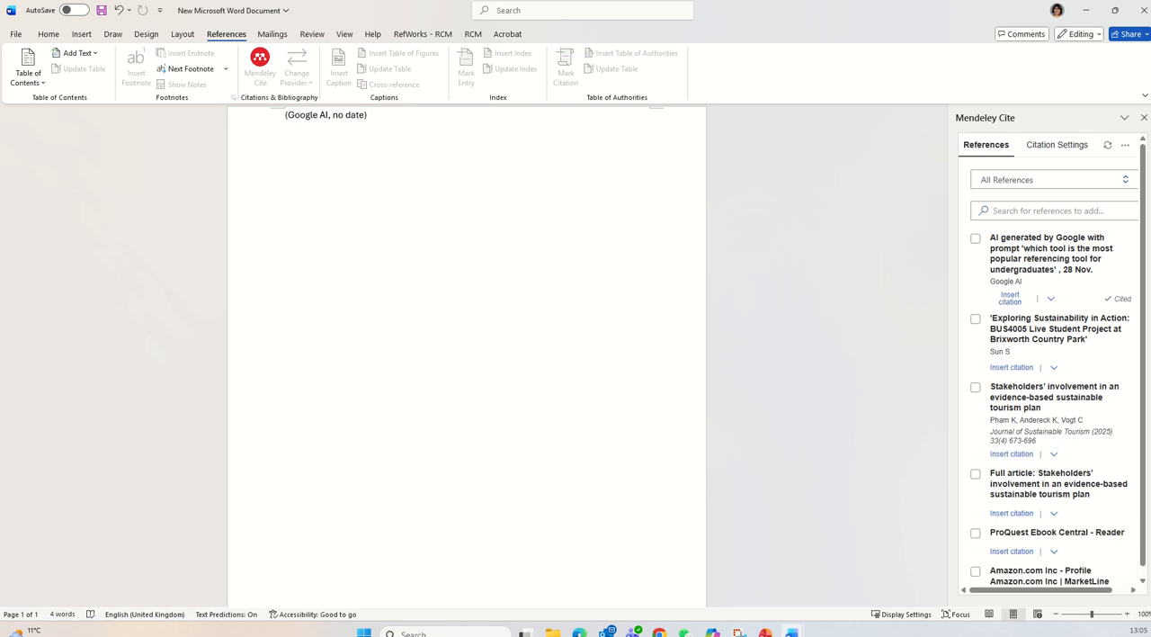
# Return to Mendeley Reference Manager in Chrome and set the Google AI reference's year to 2025.
pyautogui.moveTo(660, 633)
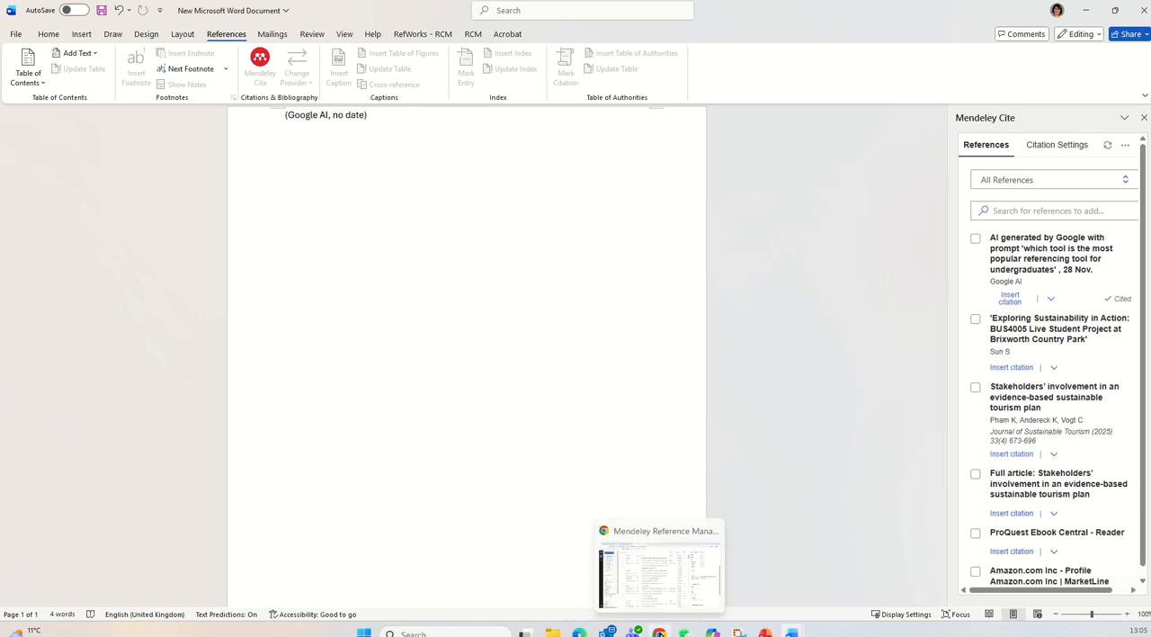
pyautogui.click(681, 584)
pyautogui.scroll(5, 1006, 395)
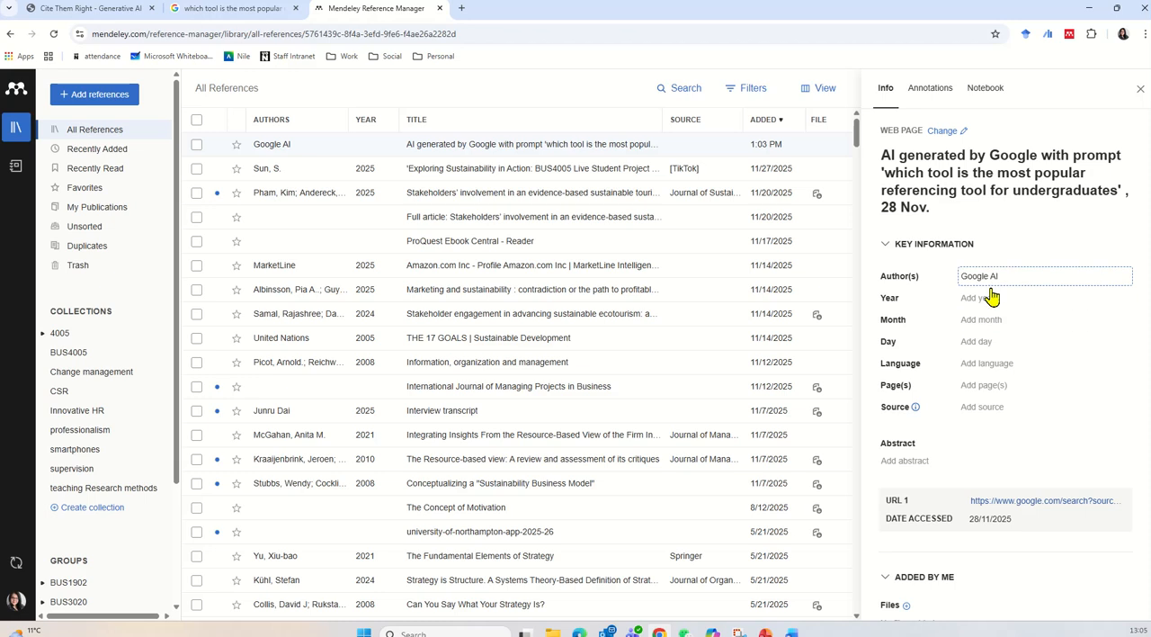
pyautogui.click(989, 300)
pyautogui.write('2025')
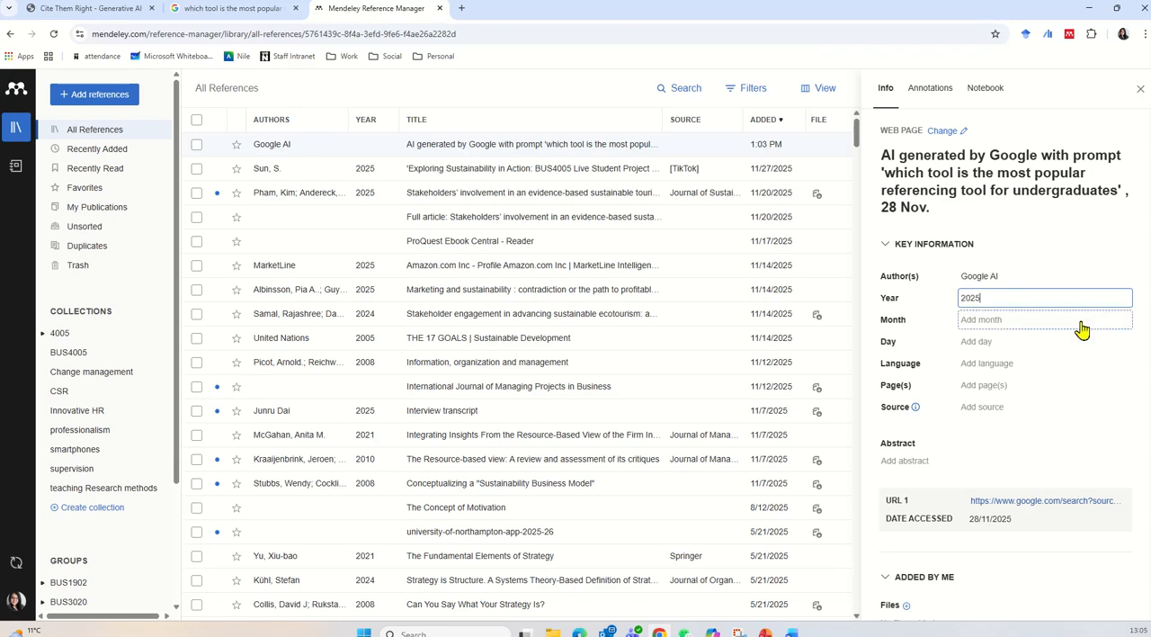
pyautogui.click(1071, 235)
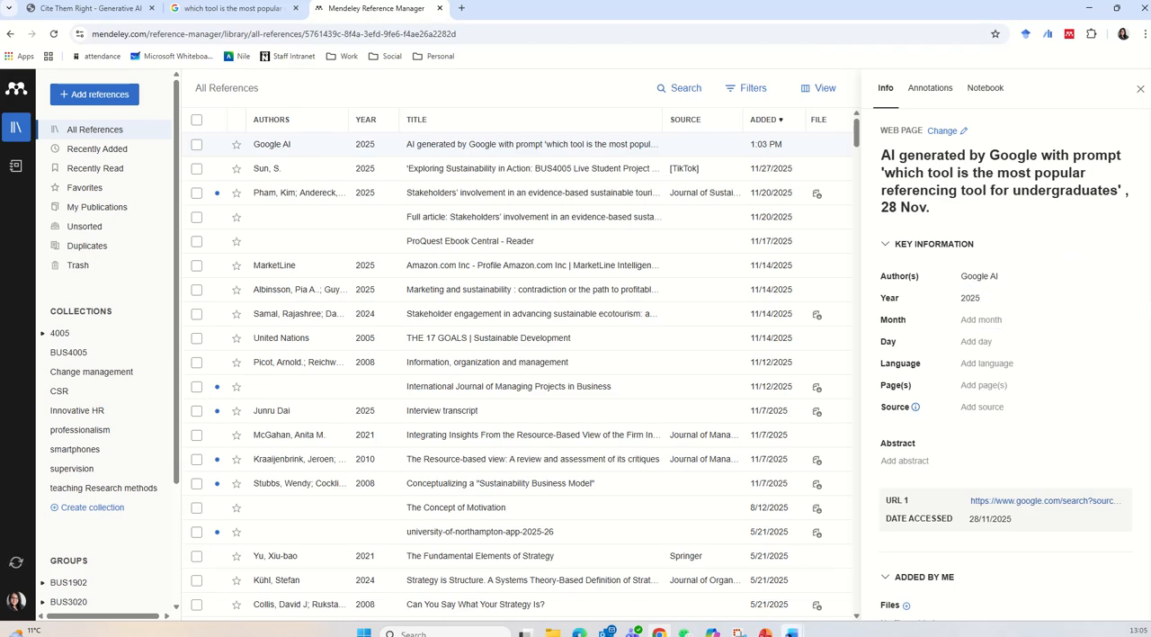
# Switch back to the Word document, insert the Mendeley bibliography on a new line below the Google AI citation, and review its entry.
pyautogui.click(791, 632)
pyautogui.click(877, 592)
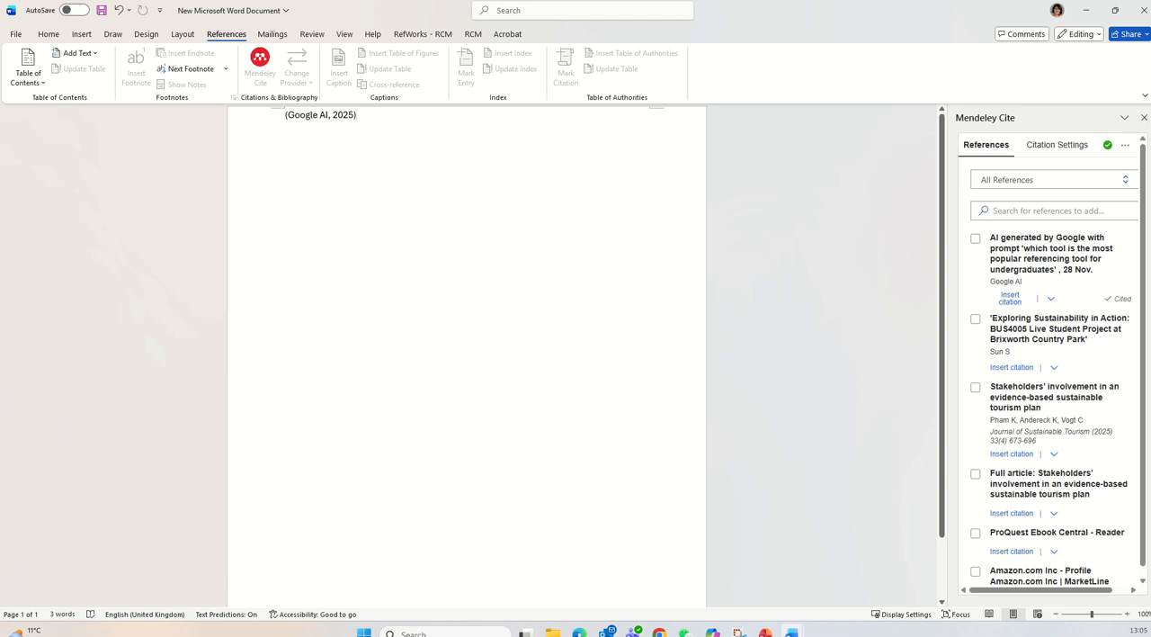
pyautogui.press('Return')
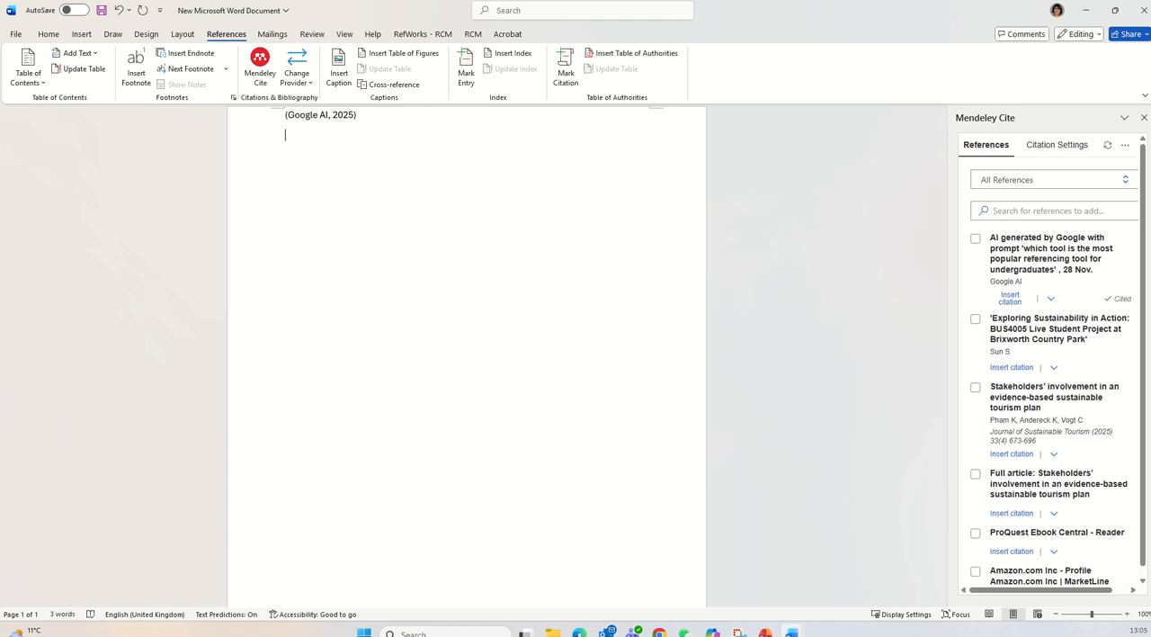
pyautogui.click(1126, 151)
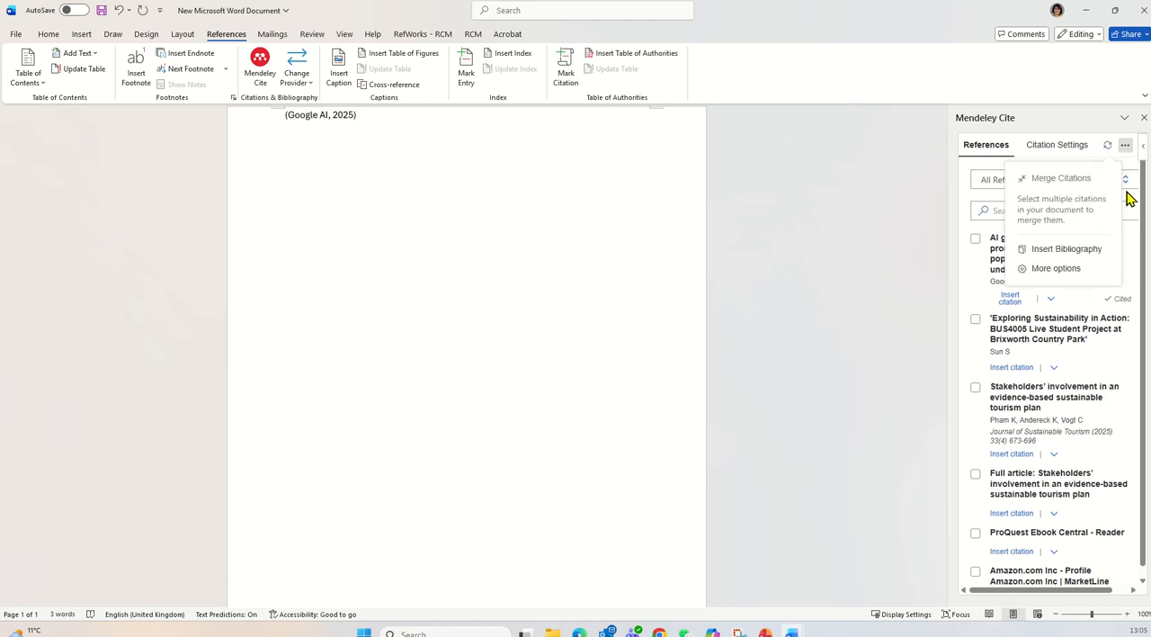
pyautogui.click(1055, 251)
pyautogui.click(1041, 439)
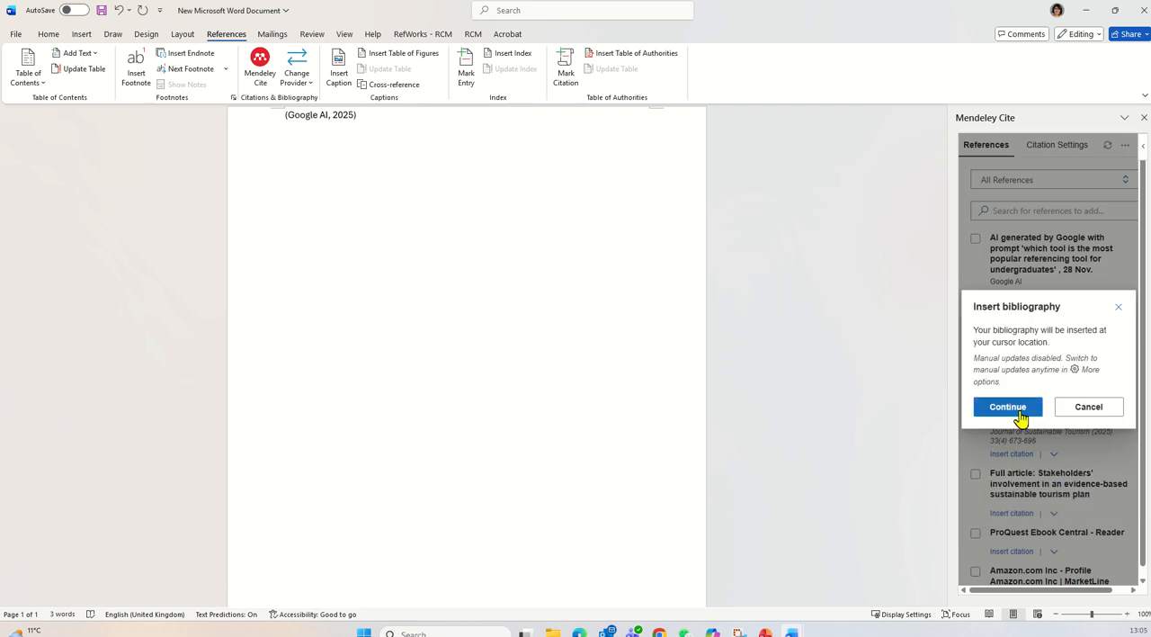
pyautogui.click(1016, 417)
pyautogui.scroll(2, 513, 293)
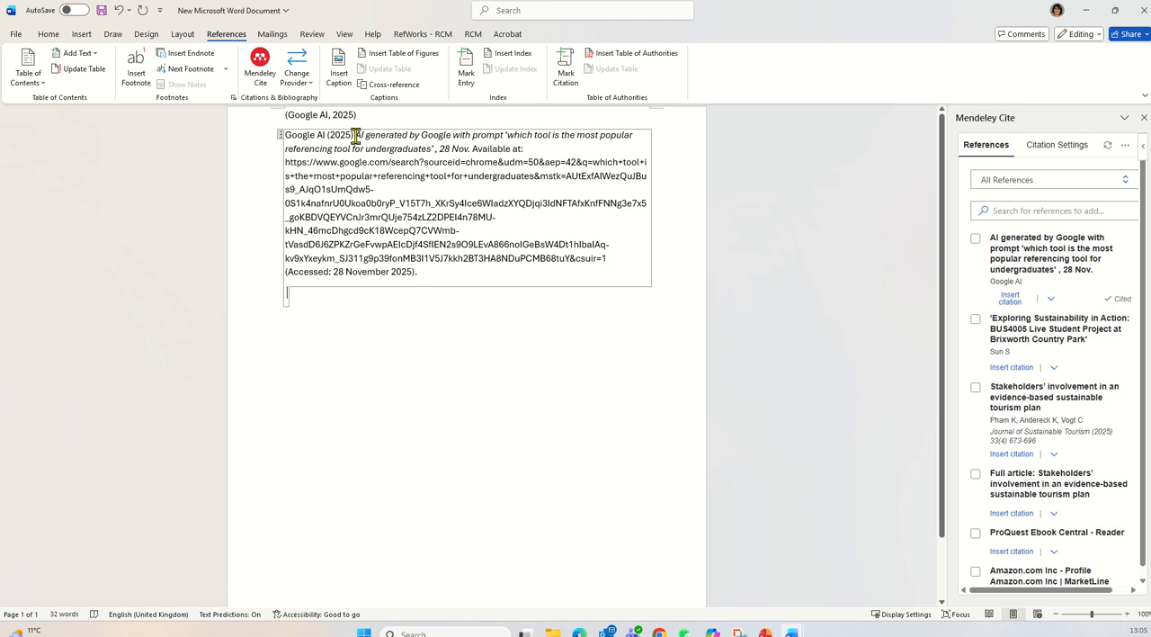
pyautogui.moveTo(355, 135); pyautogui.dragTo(424, 175)
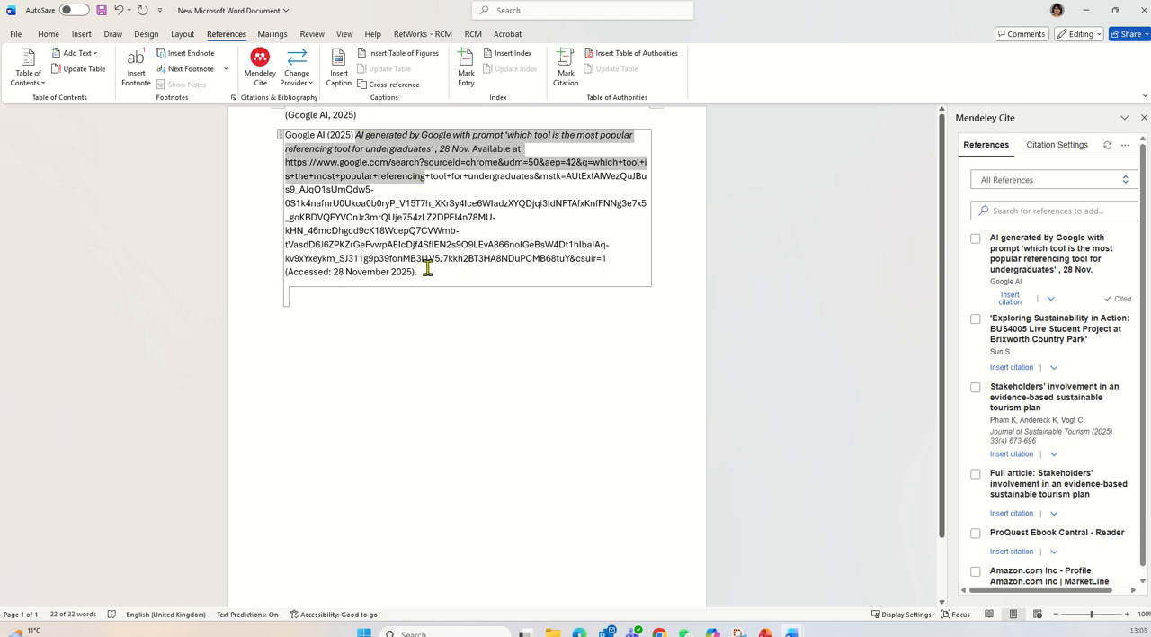
pyautogui.moveTo(433, 272); pyautogui.dragTo(292, 260)
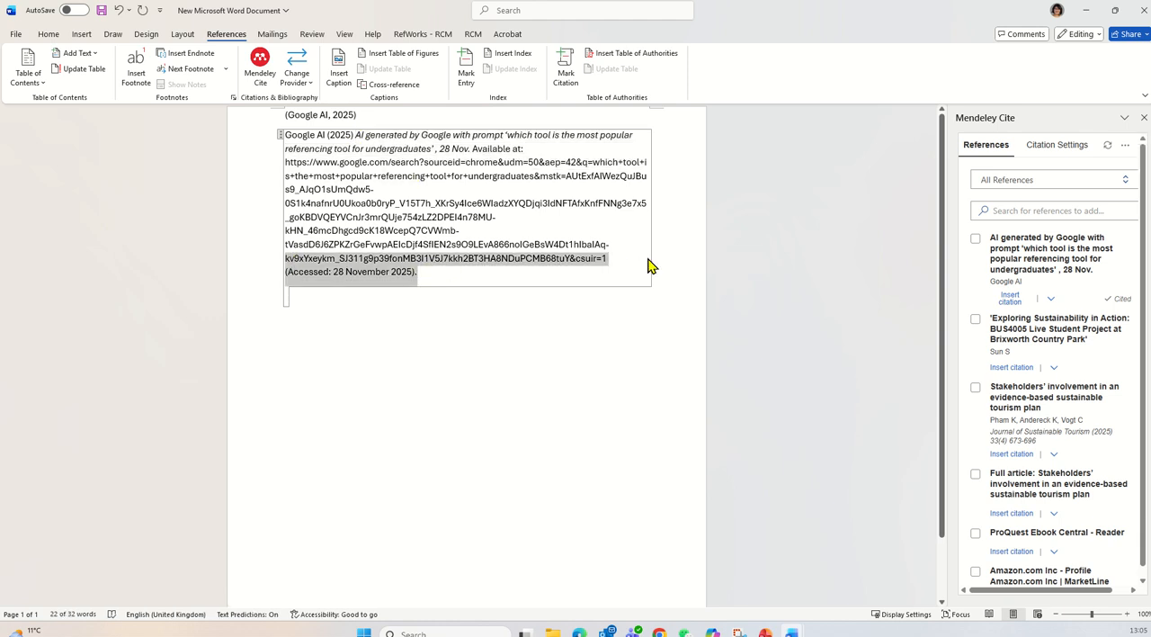